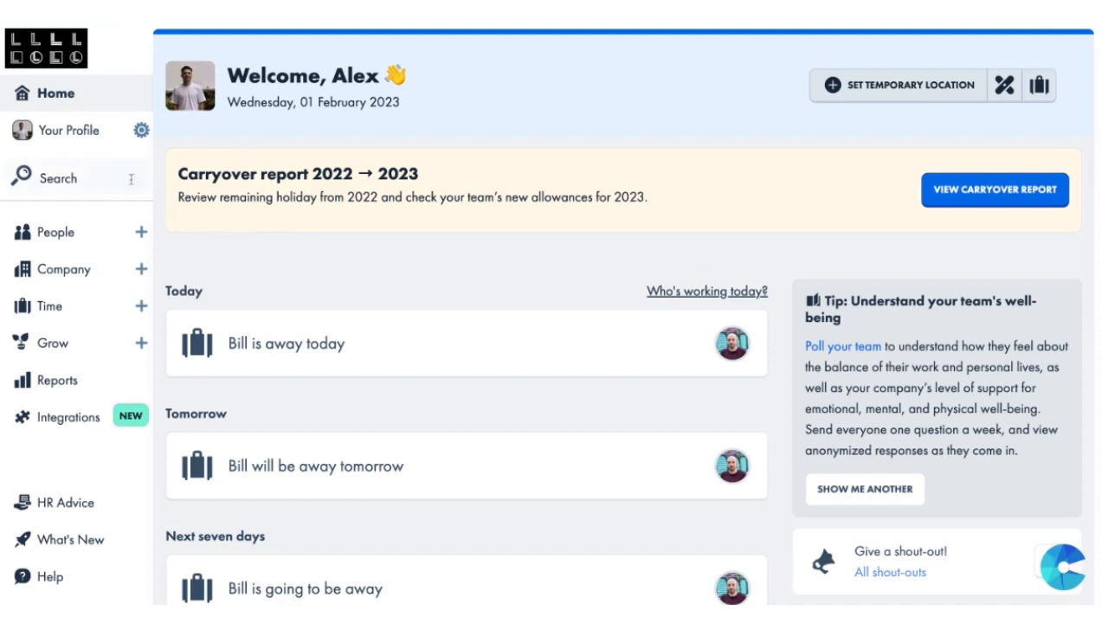
Step: Open your own profile's personal details and review the basic information, contact, address, next of kin and key dates
click(108, 147)
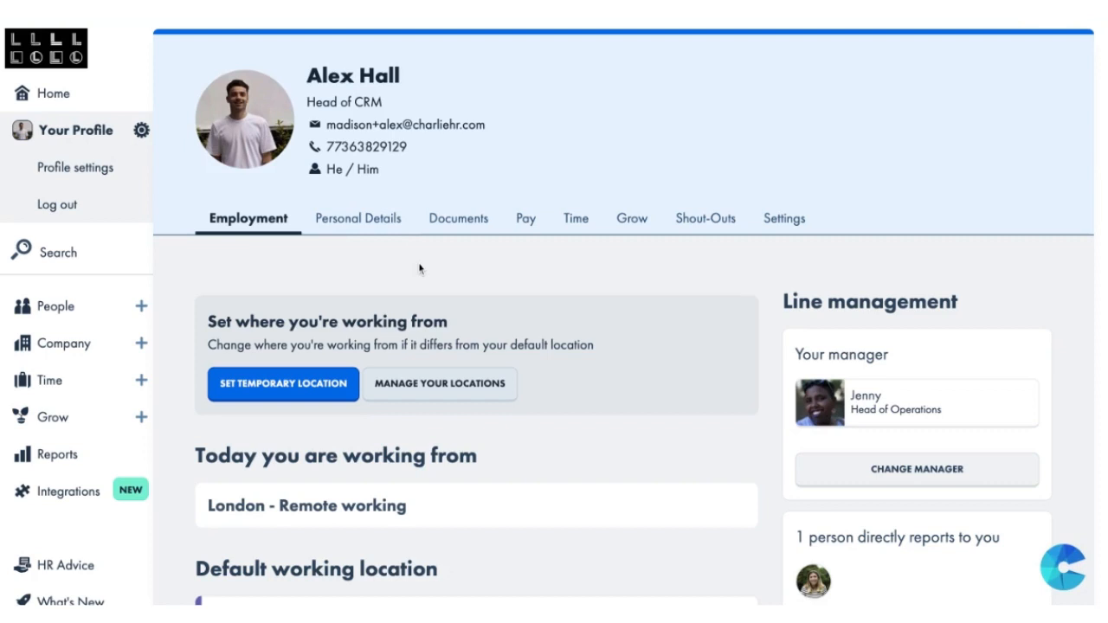
click(376, 227)
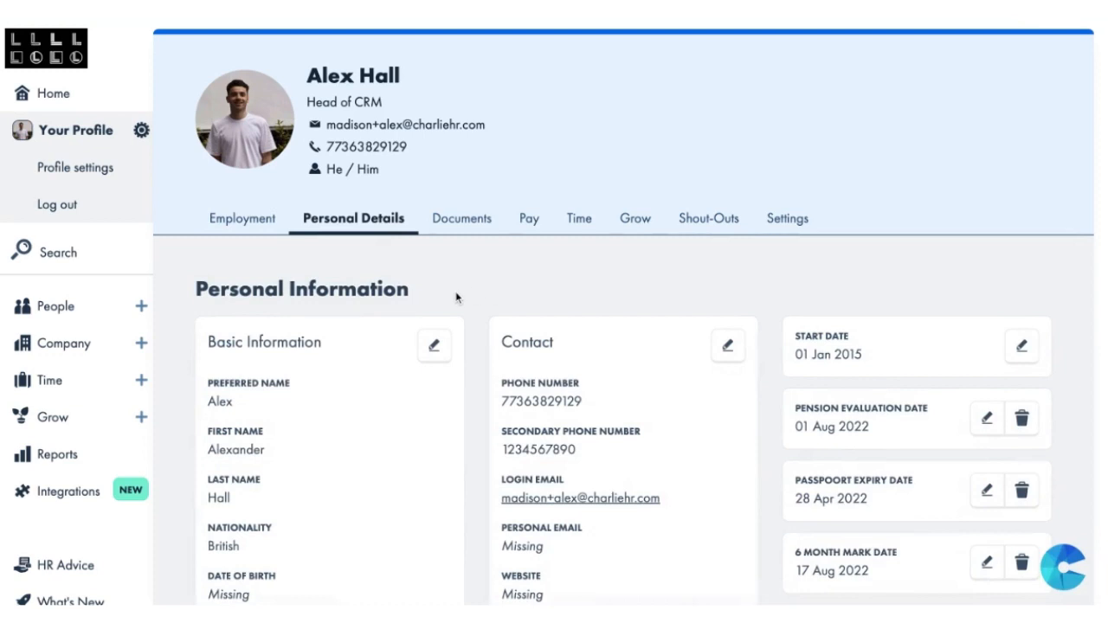
scroll(452, 295, down, 1)
scroll(460, 320, down, 1)
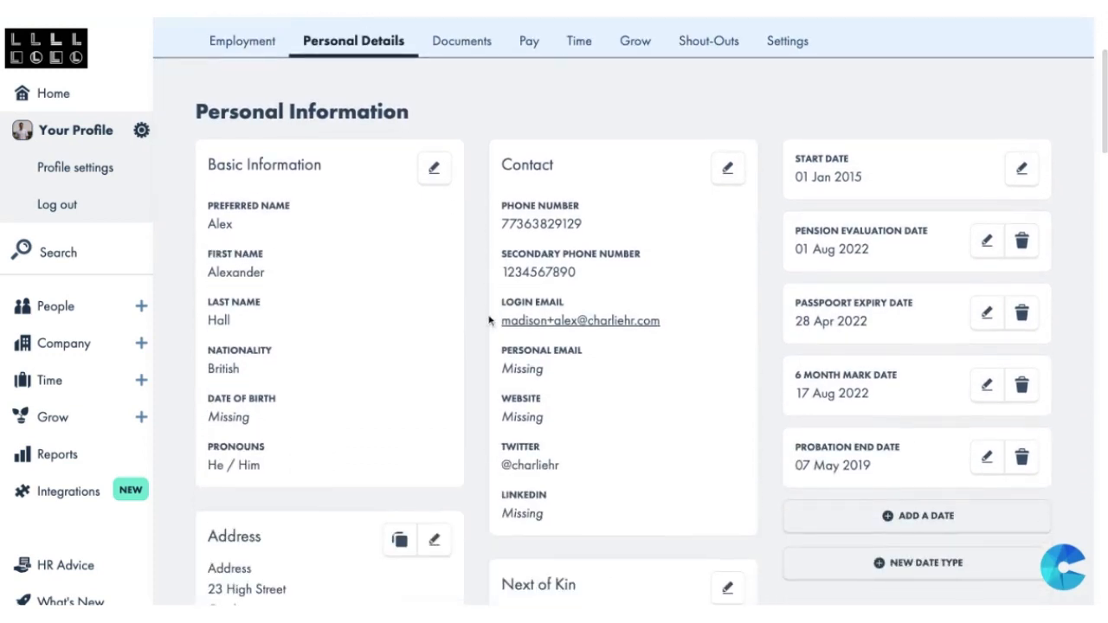
scroll(489, 320, down, 1)
scroll(554, 321, down, 1)
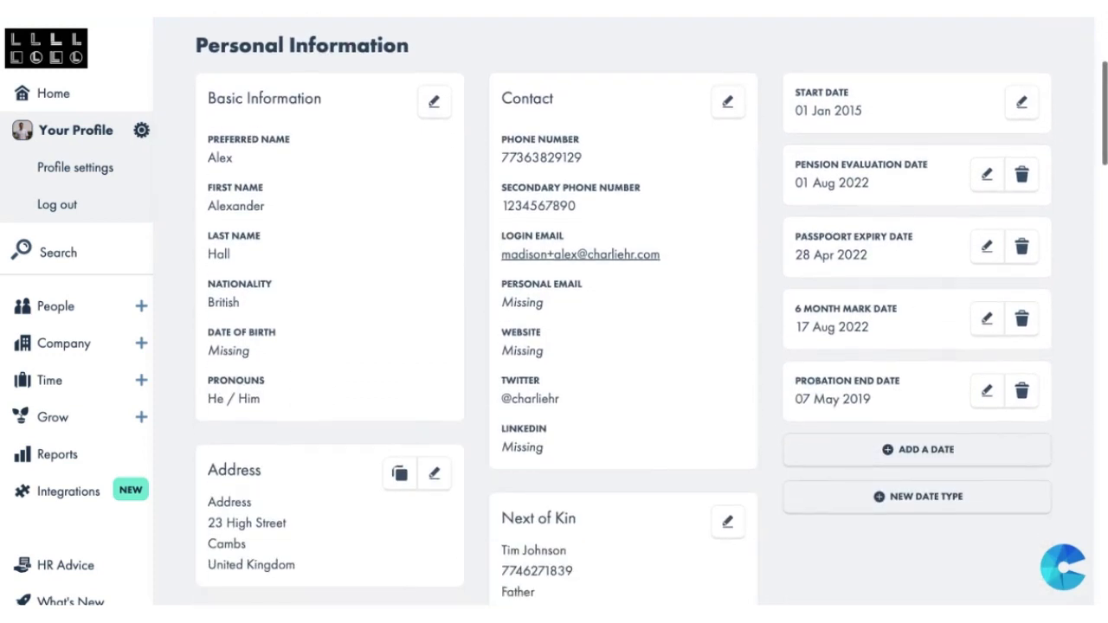
scroll(554, 321, down, 1)
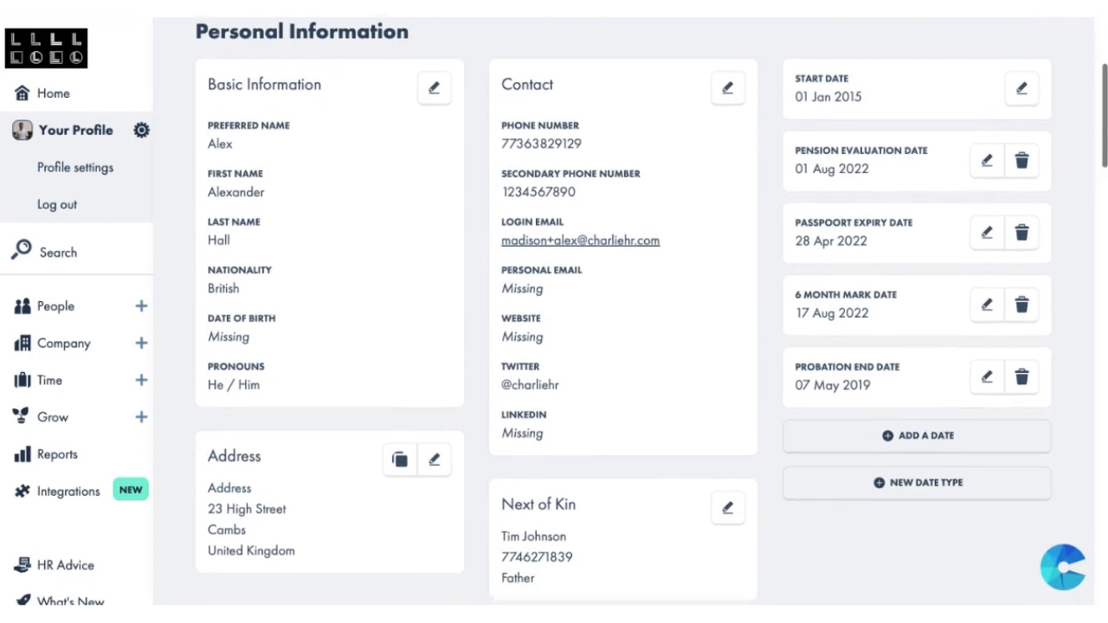
scroll(388, 381, down, 4)
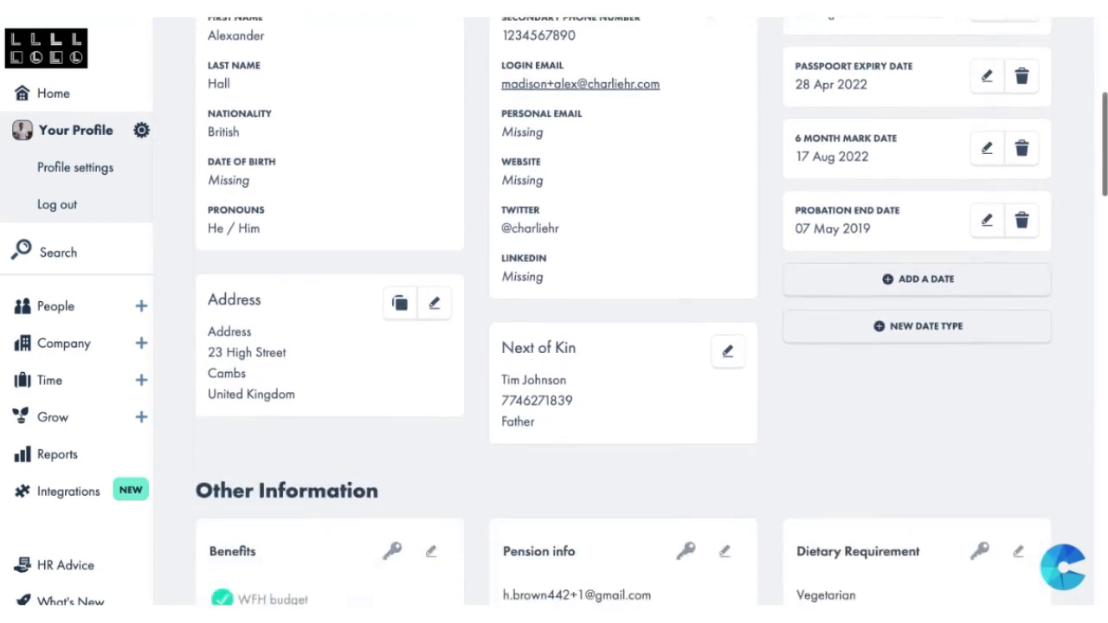
Step: Examine the Other Information cards on the profile, including Benefits, Equipment List, Training Courses Attended and Lateness record
drag(389, 379, 199, 377)
click(228, 377)
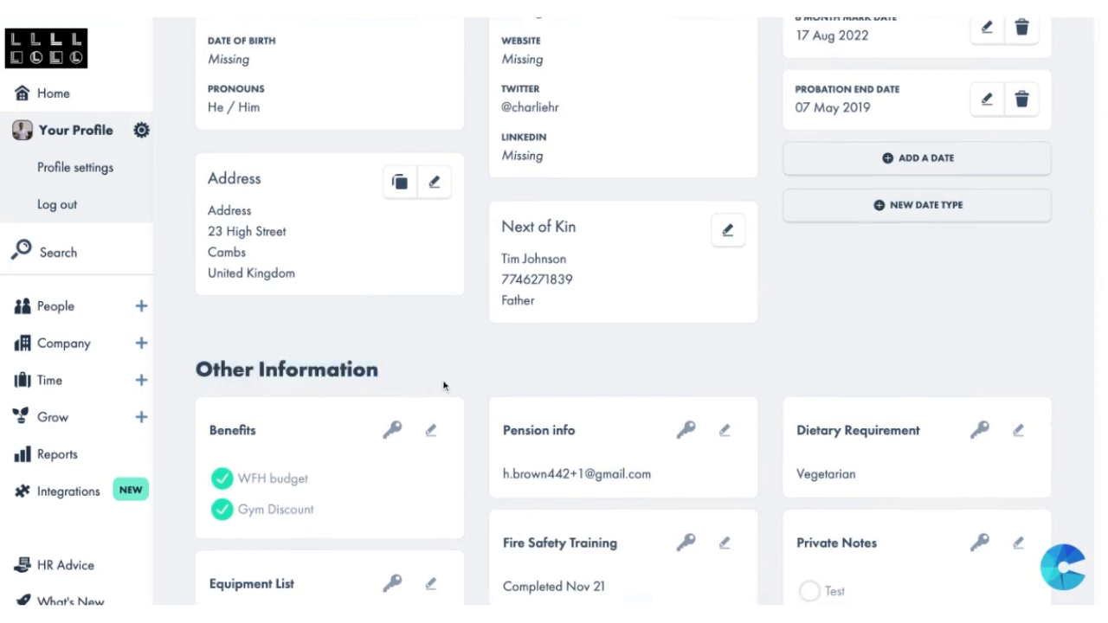
scroll(468, 384, down, 1)
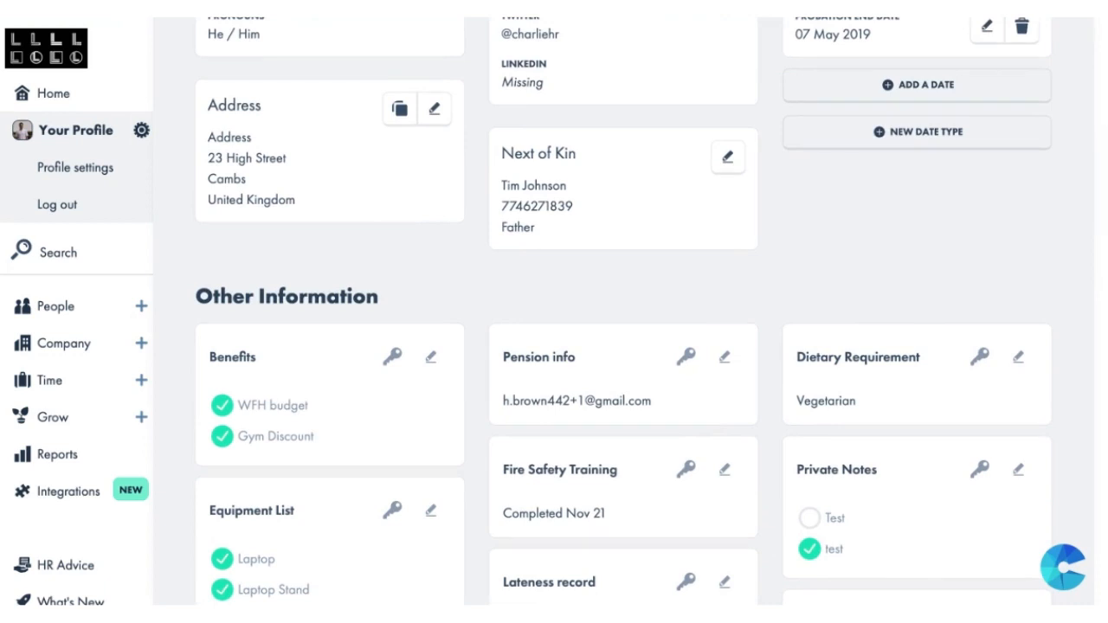
scroll(623, 312, down, 4)
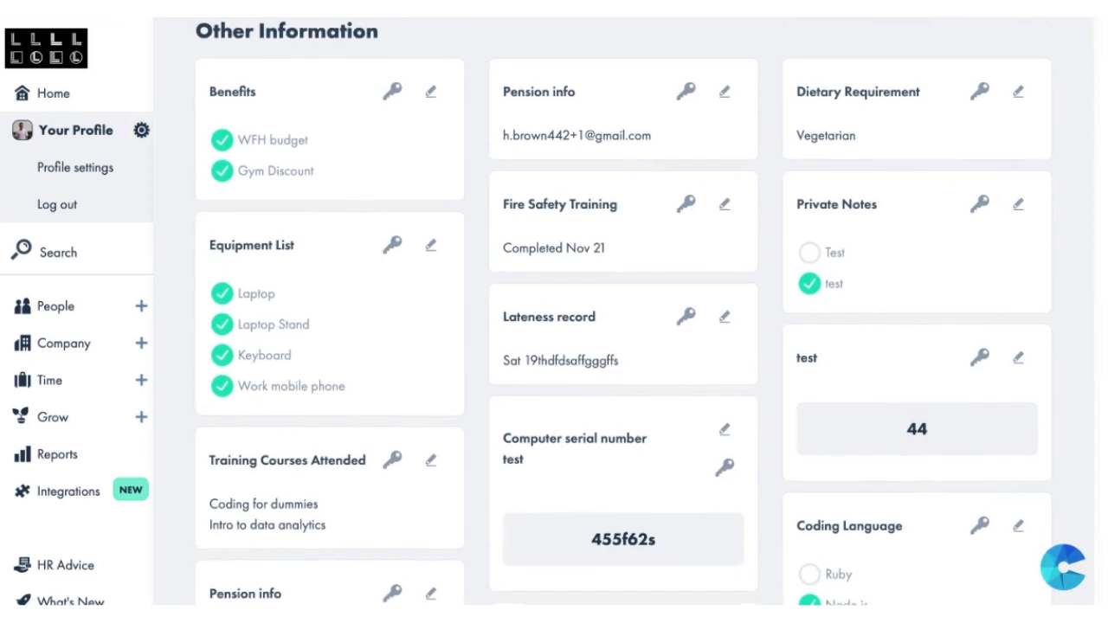
scroll(624, 312, down, 1)
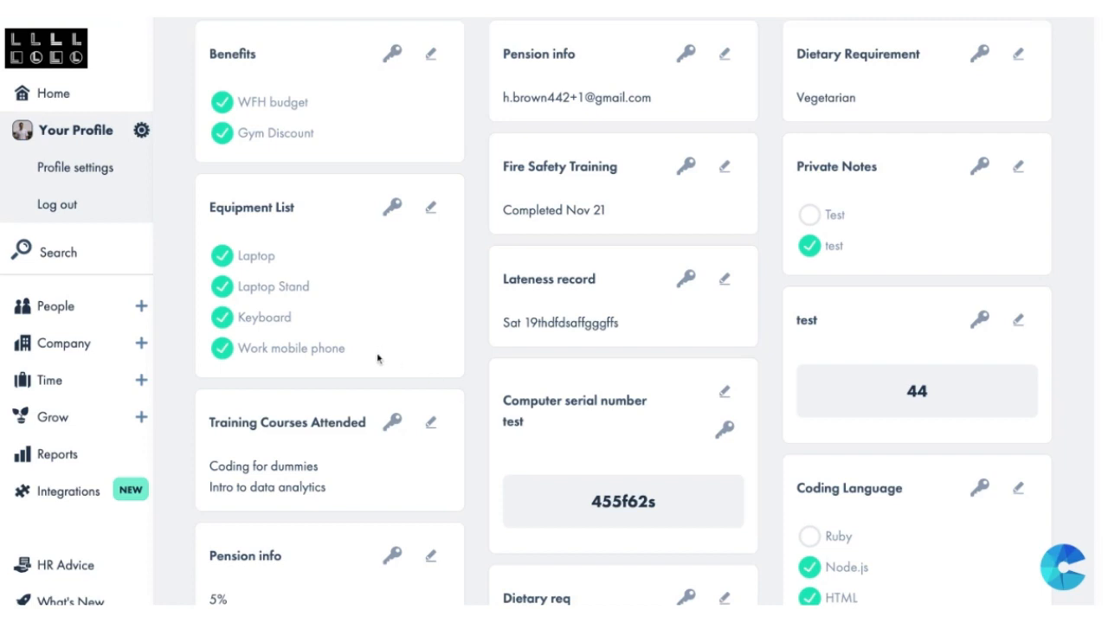
drag(292, 319, 226, 222)
click(295, 243)
triple_click(629, 325)
drag(629, 326, 500, 284)
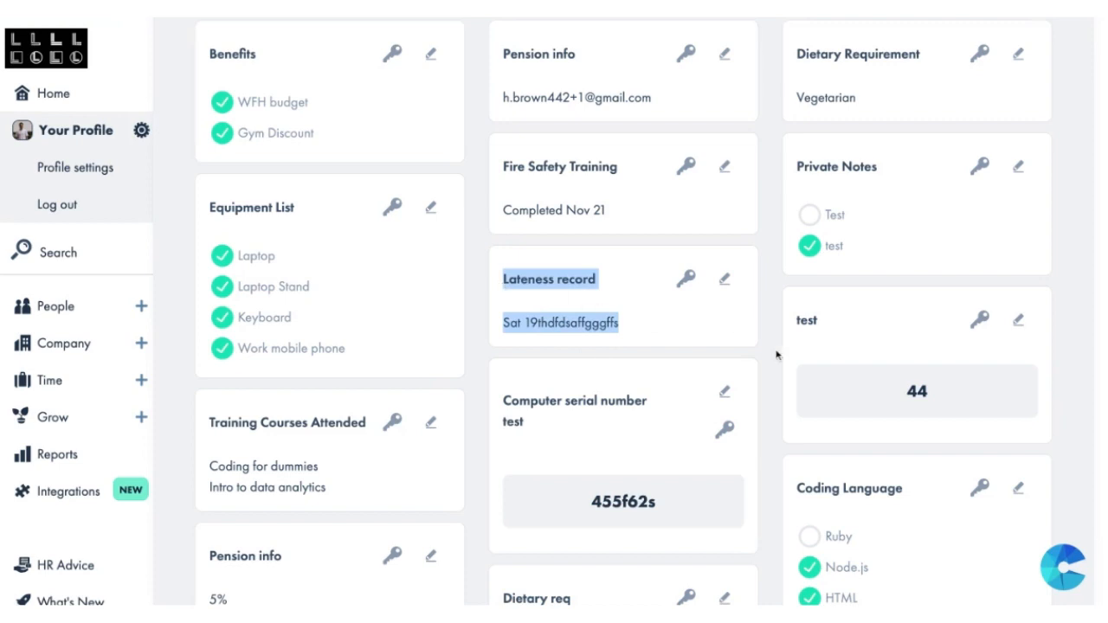
click(852, 391)
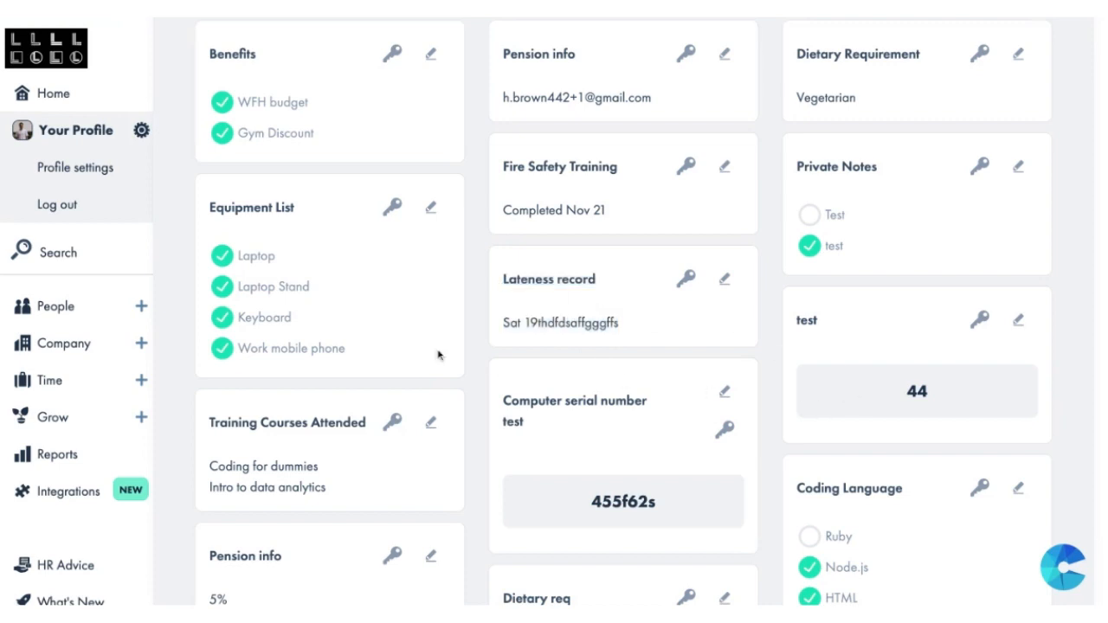
drag(368, 363, 239, 258)
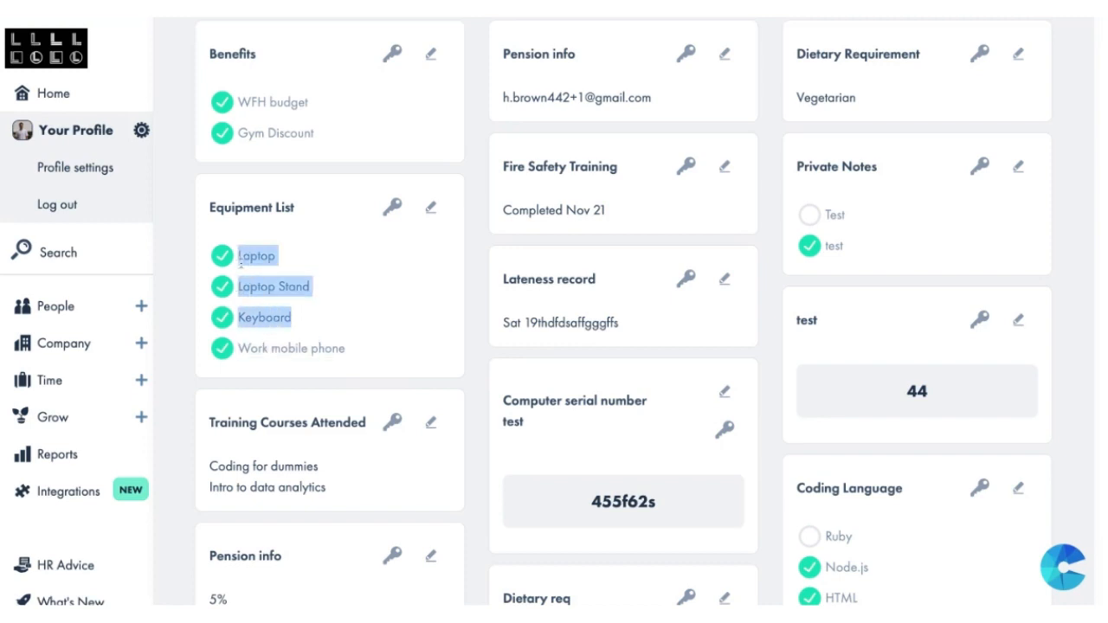
click(339, 298)
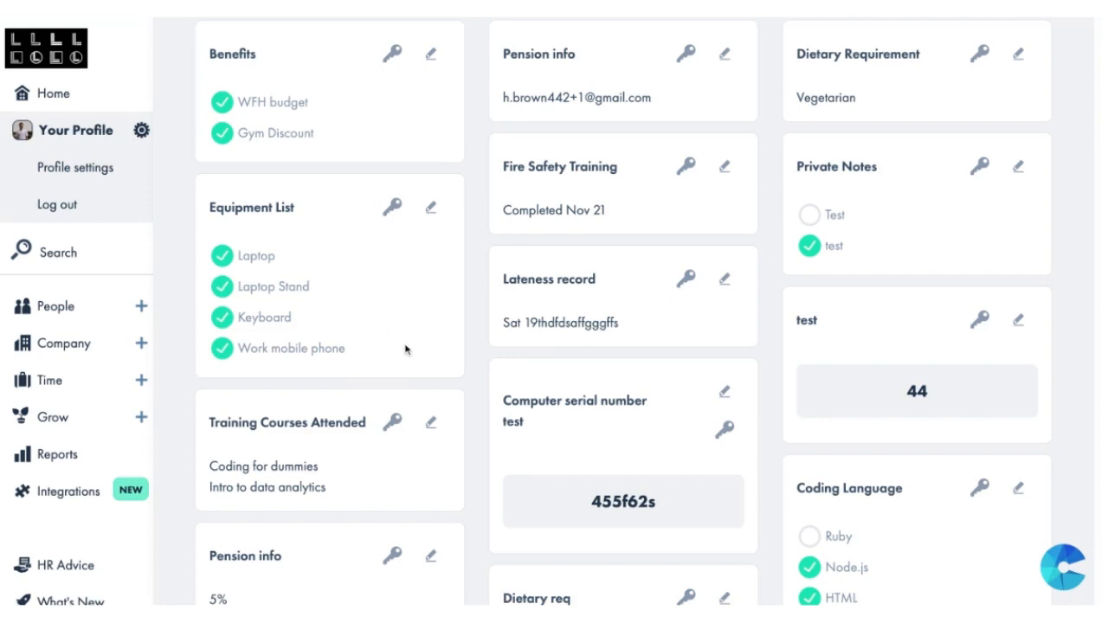
drag(405, 364, 273, 270)
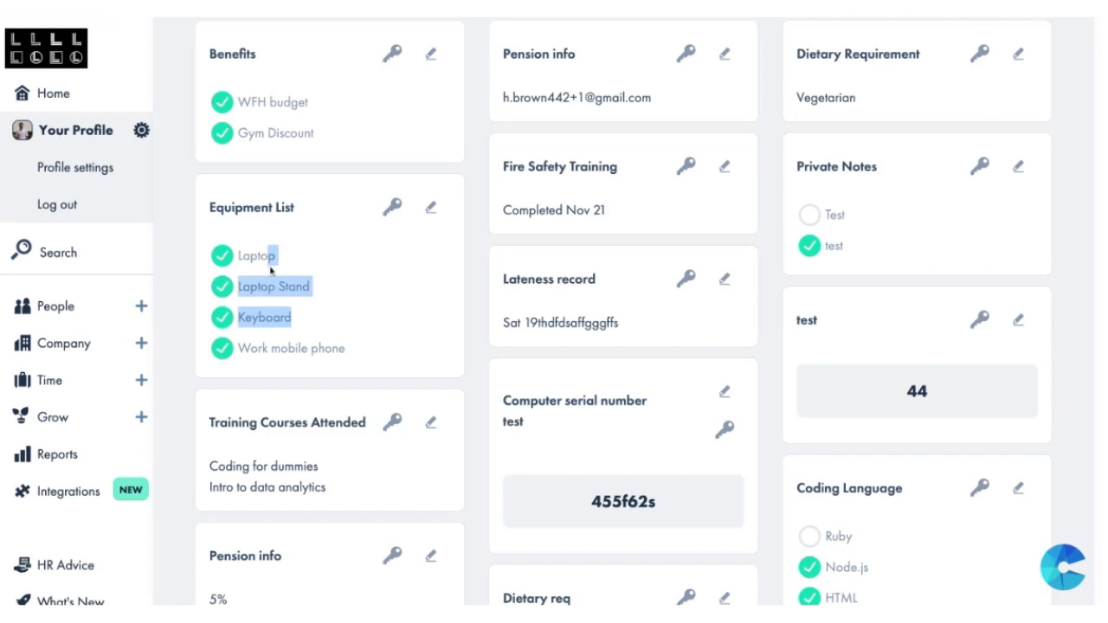
click(327, 286)
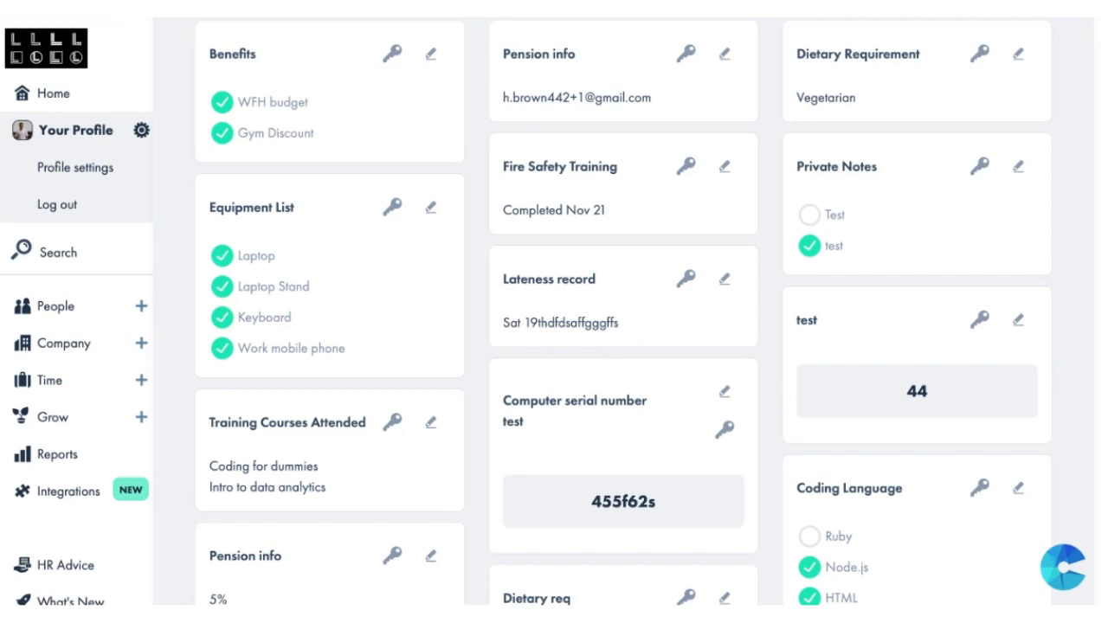
Step: Start adding new information to the profile with a new card type named "test"
scroll(624, 311, down, 7)
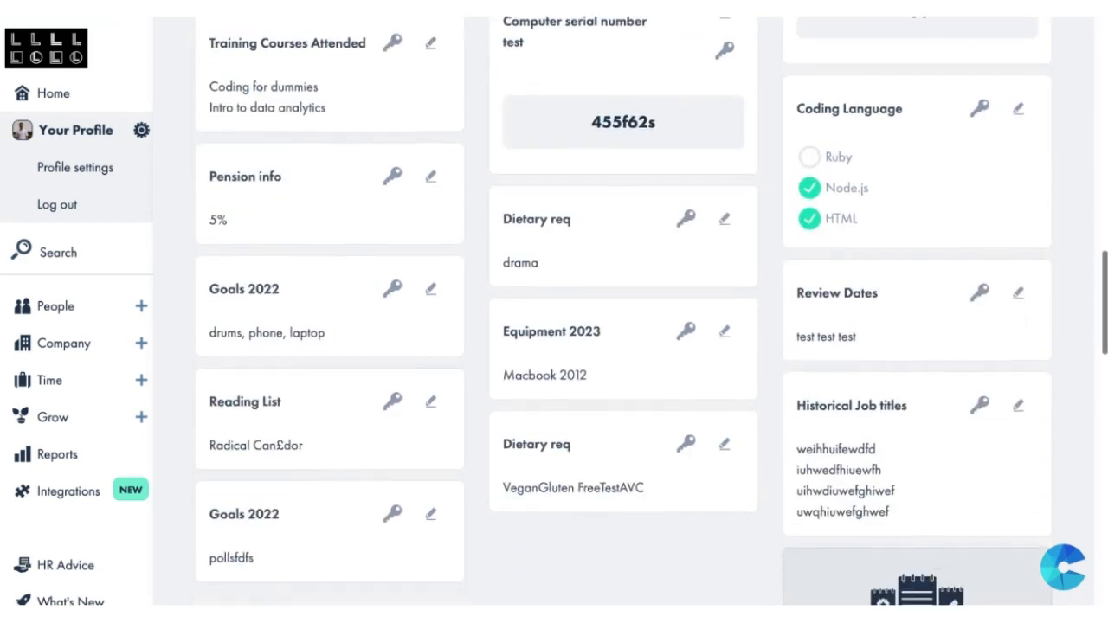
scroll(931, 439, down, 1)
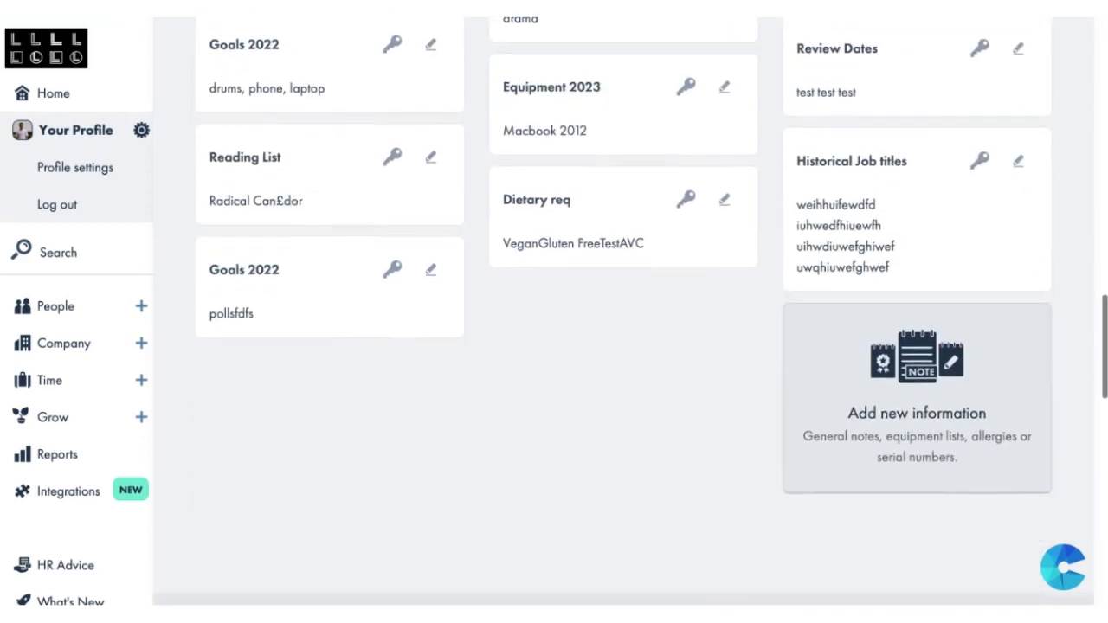
click(930, 440)
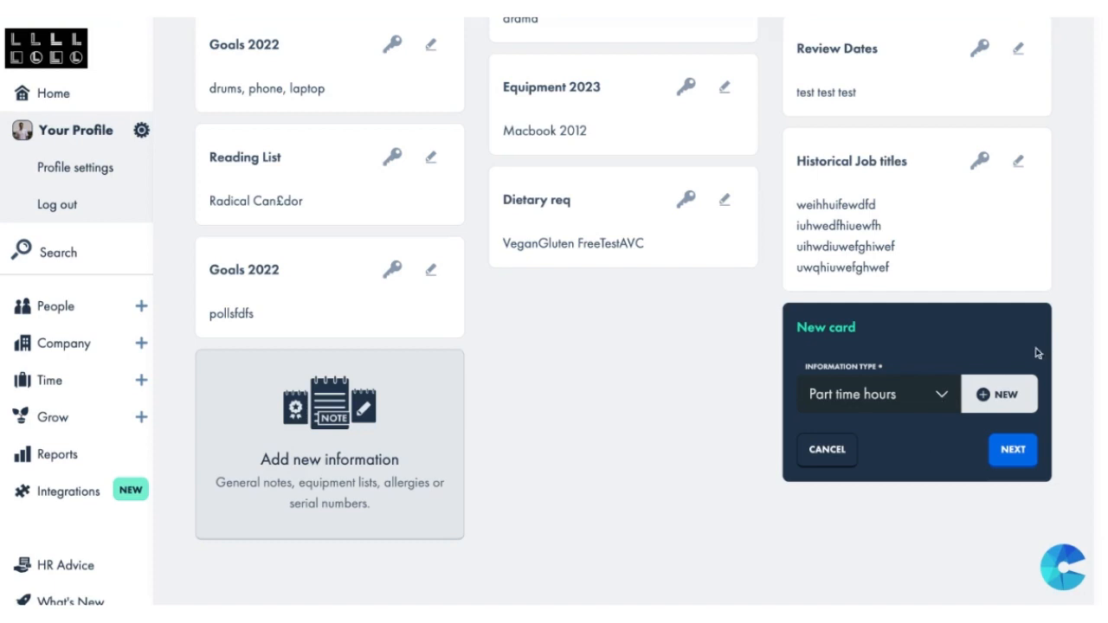
click(985, 398)
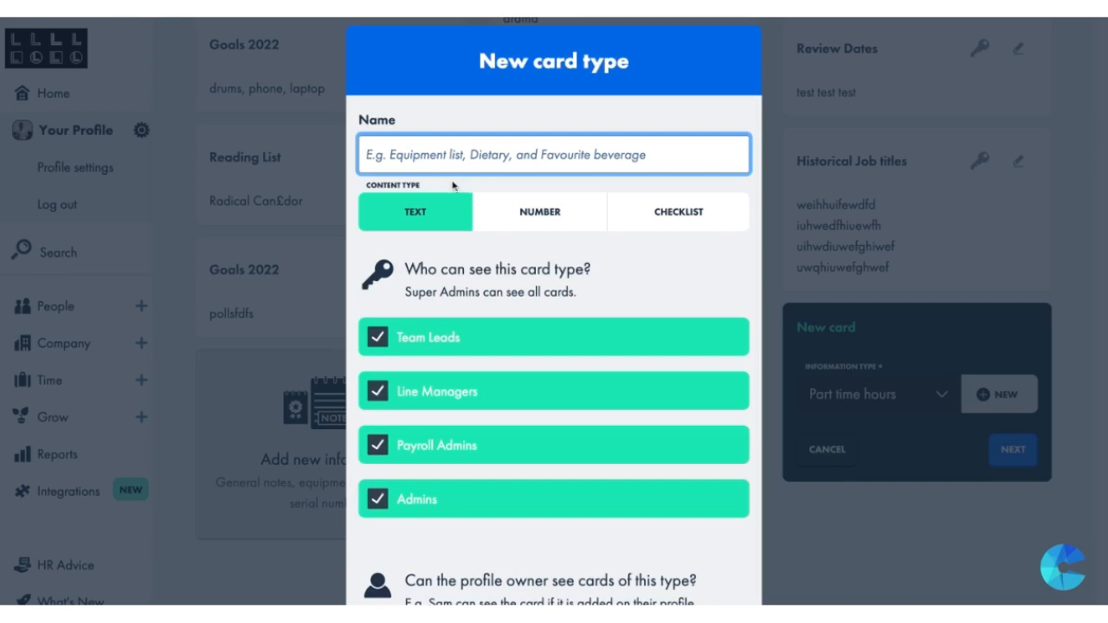
text(test)
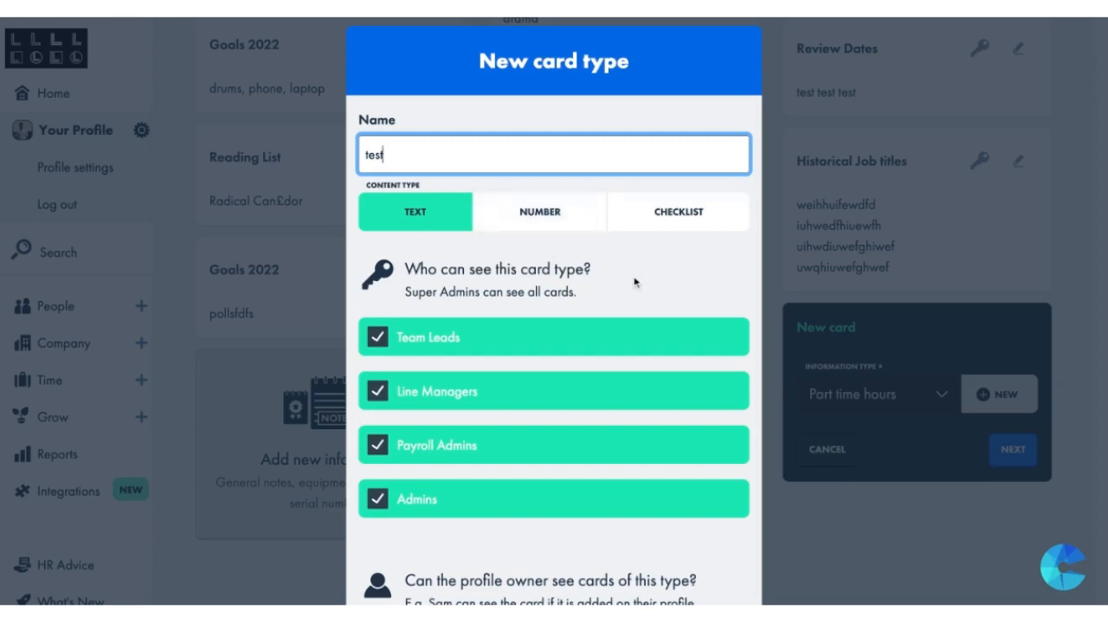
Step: Remove the card type's visibility for the profile owner and all four listed roles, and cancel both the card type and the new card
scroll(633, 279, down, 3)
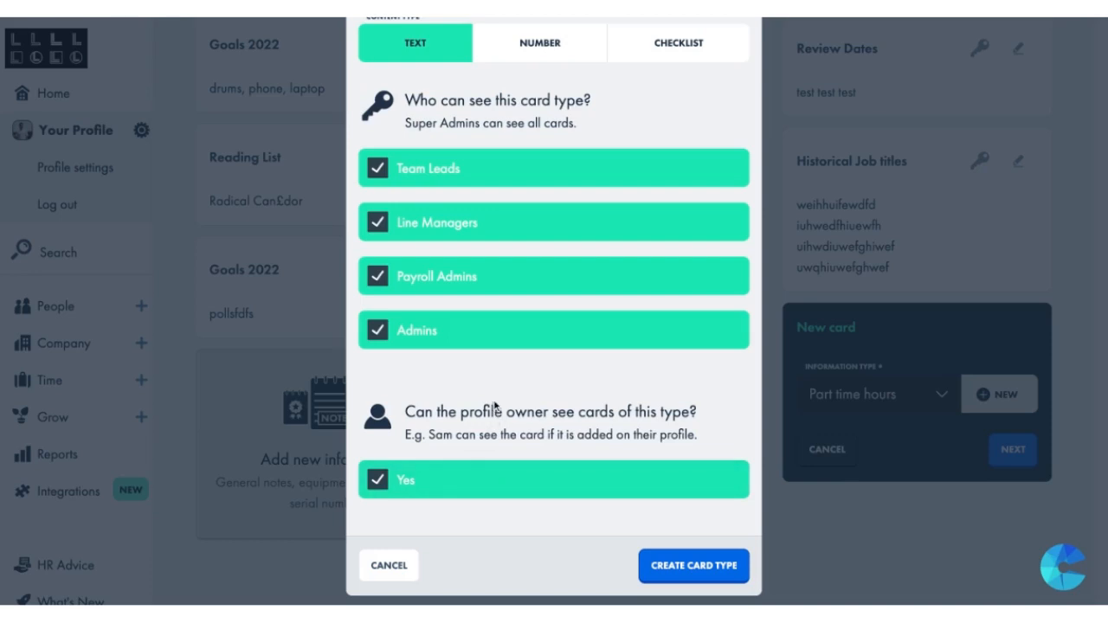
click(465, 489)
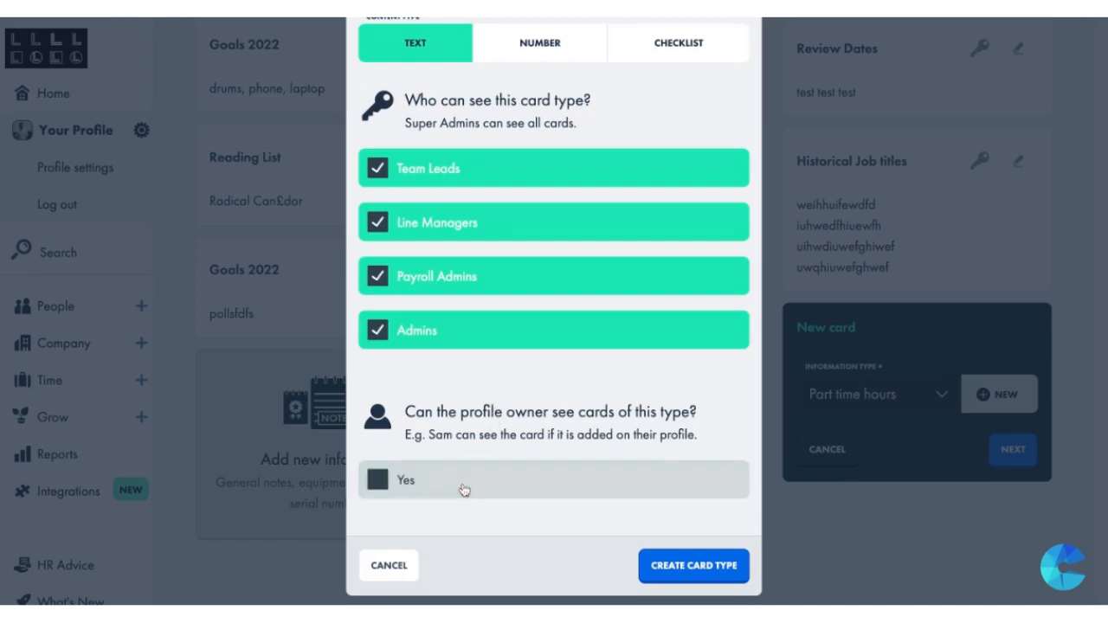
click(469, 282)
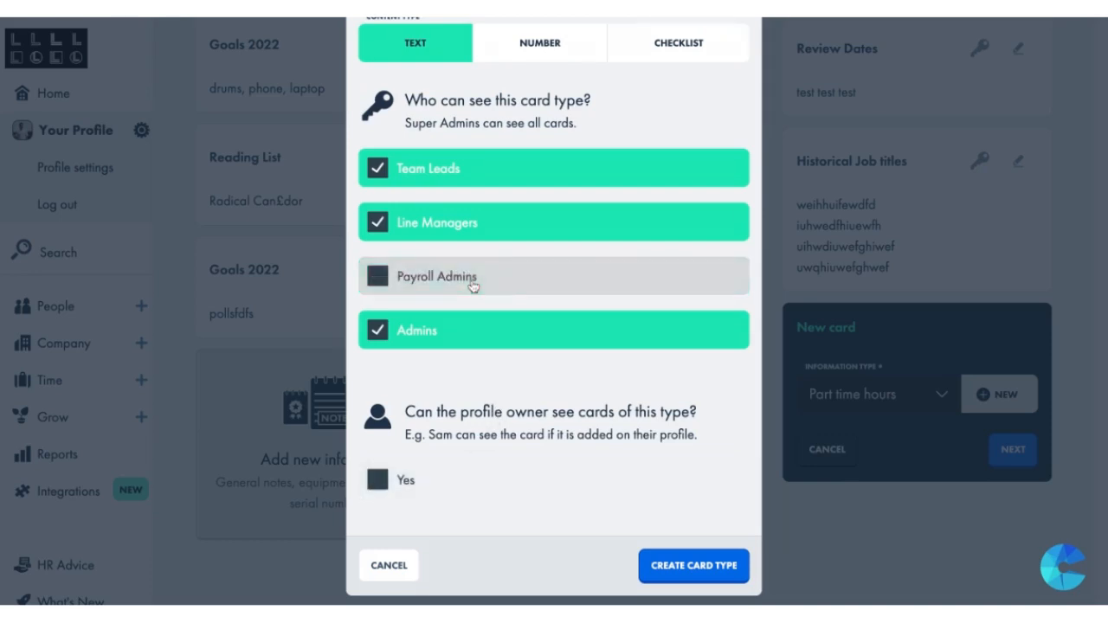
click(480, 235)
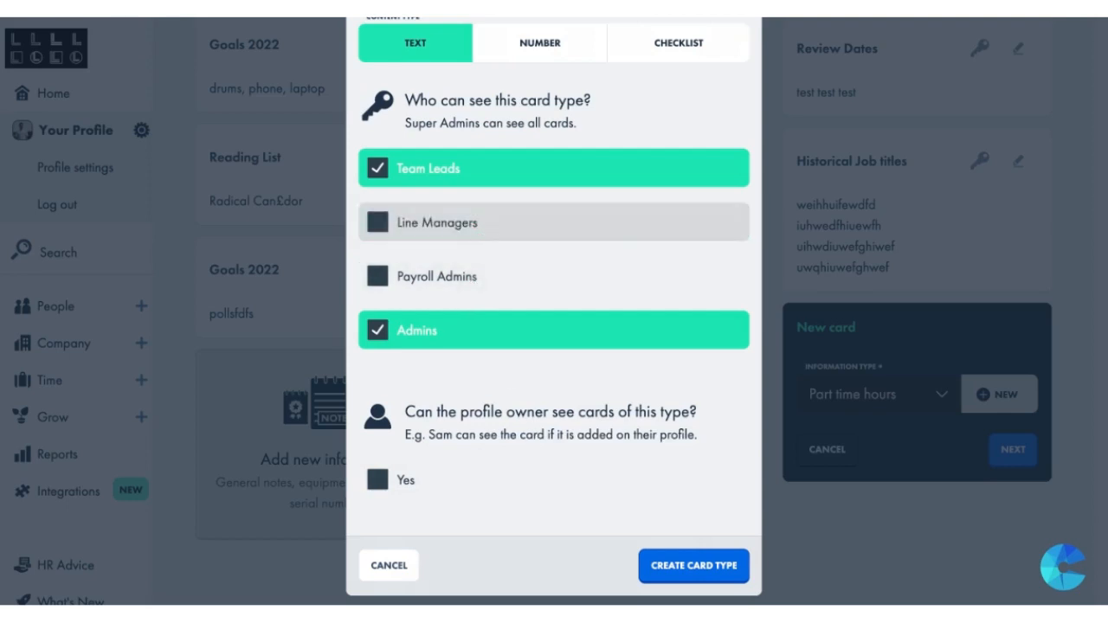
click(494, 329)
click(491, 180)
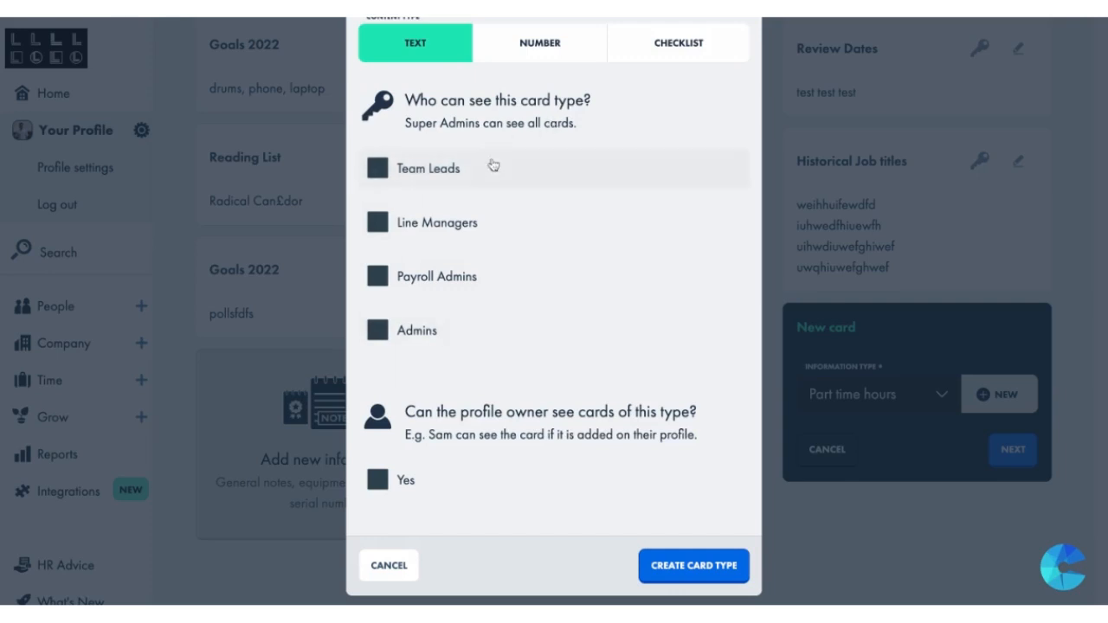
scroll(509, 363, down, 1)
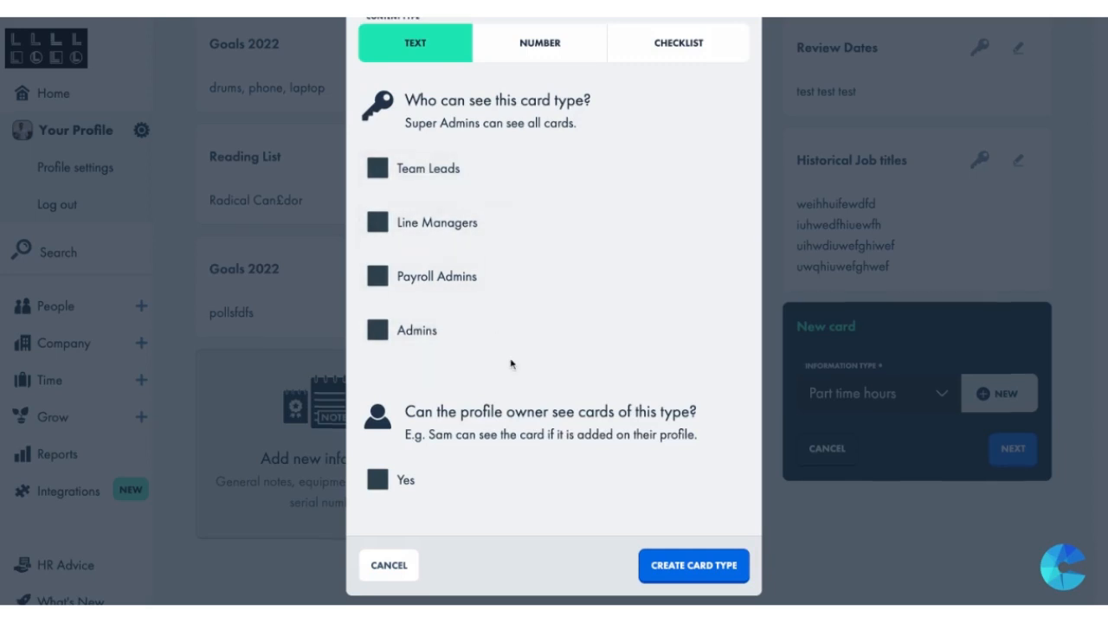
scroll(510, 364, up, 2)
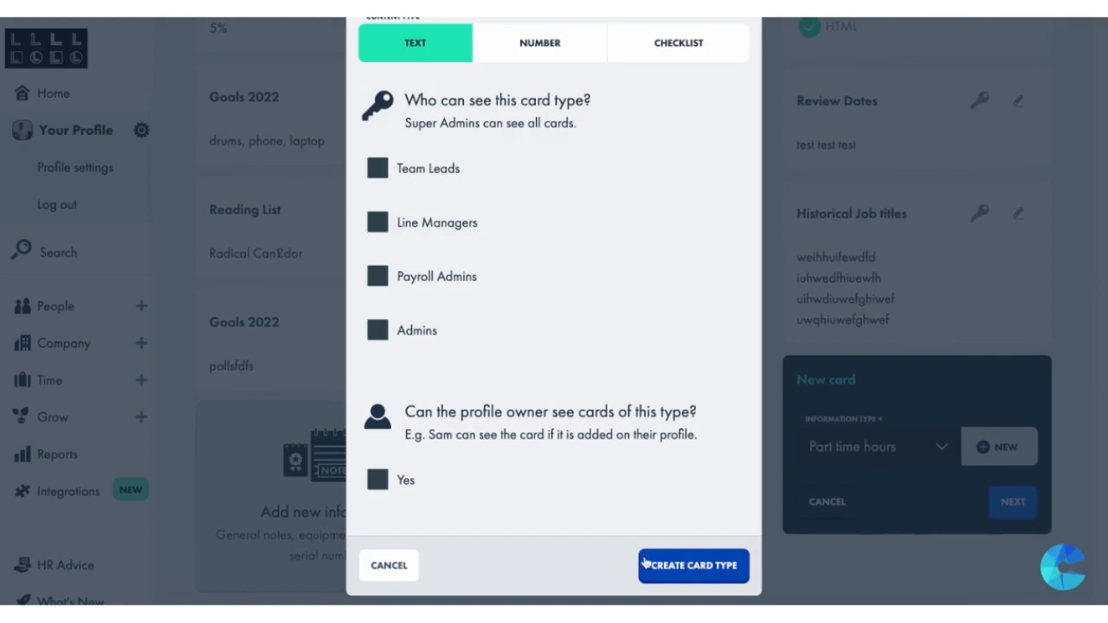
click(388, 565)
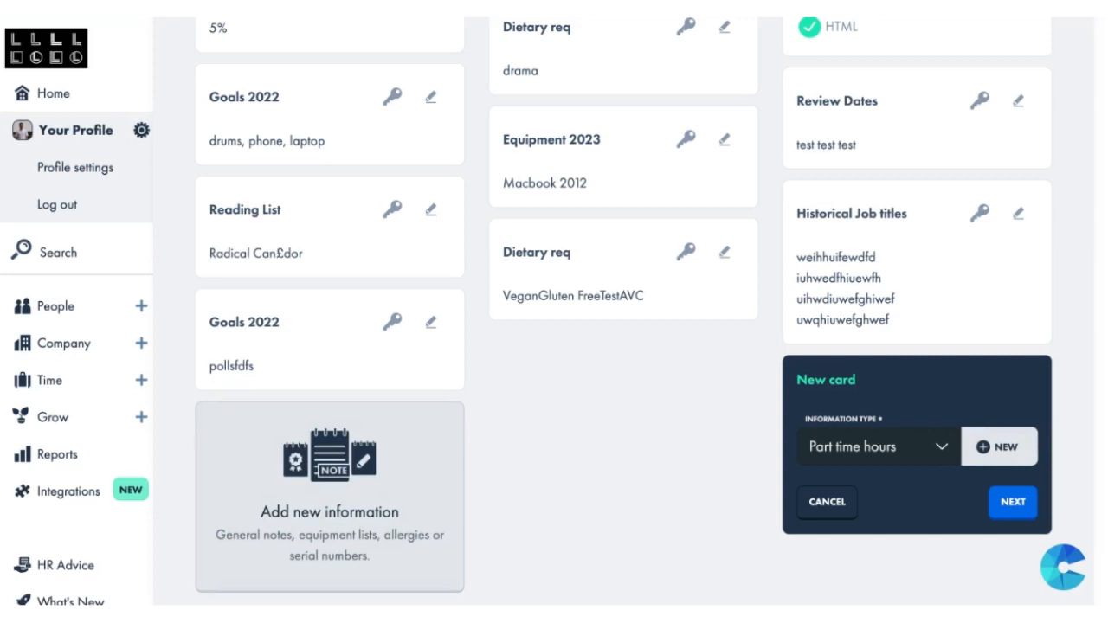
click(828, 504)
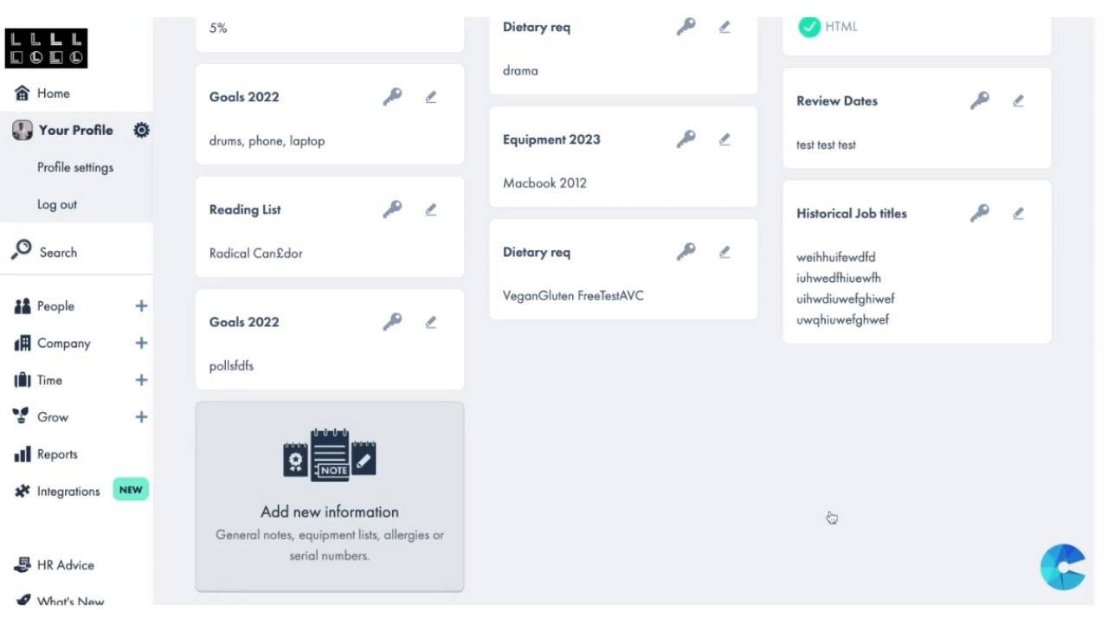
Step: Add a Dietary req card with the text "Diary free" to the profile's Other Information
click(379, 472)
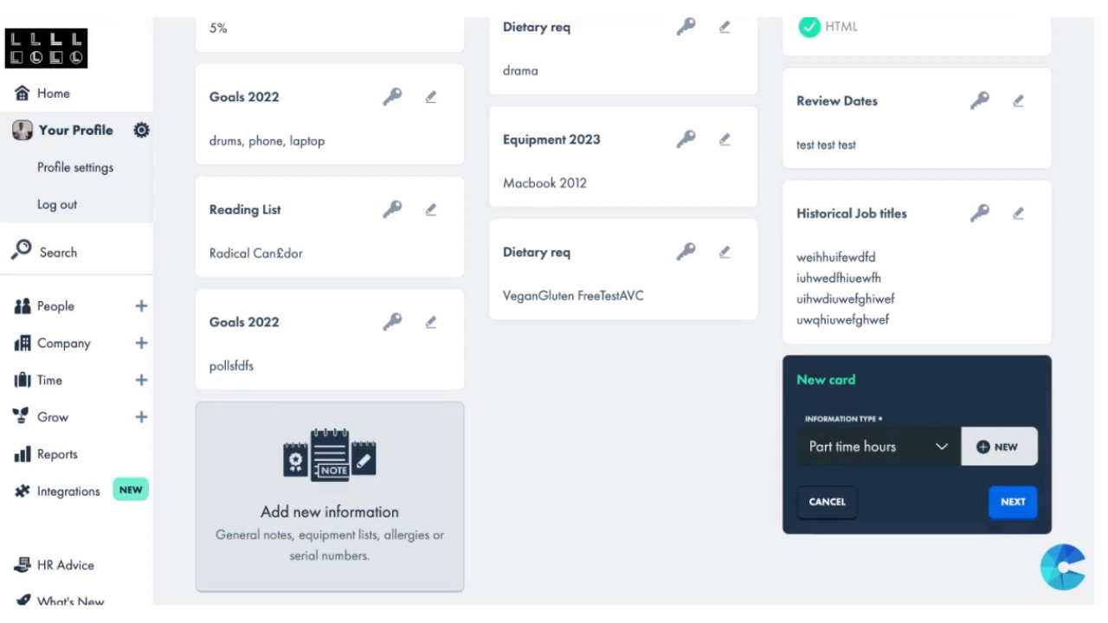
click(995, 410)
click(1009, 505)
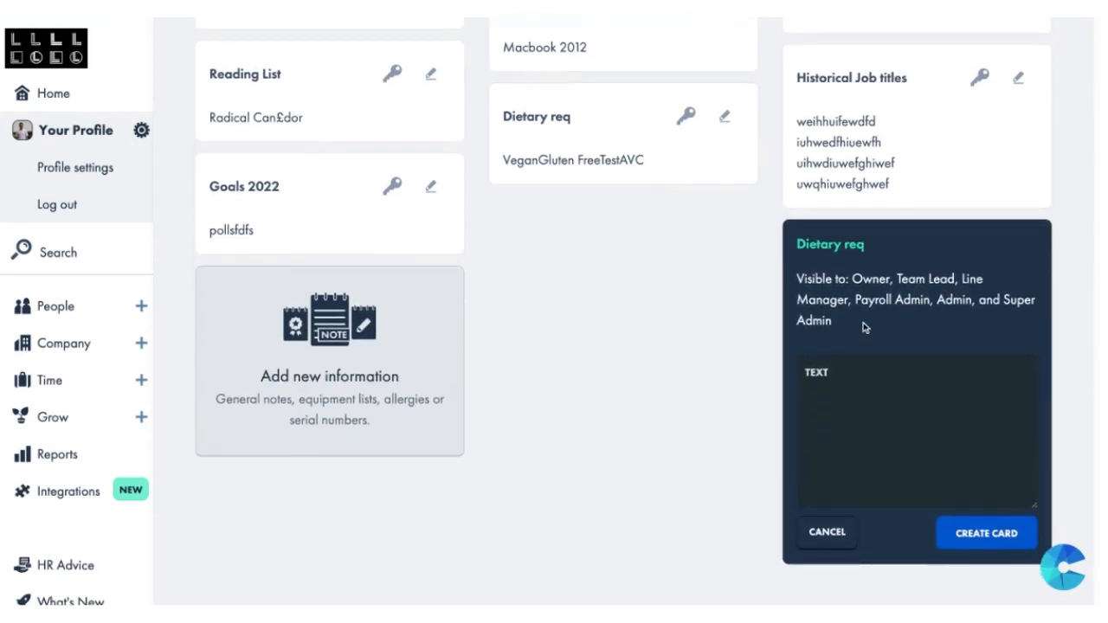
triple_click(863, 325)
click(857, 329)
click(846, 399)
text(Diary free)
click(997, 530)
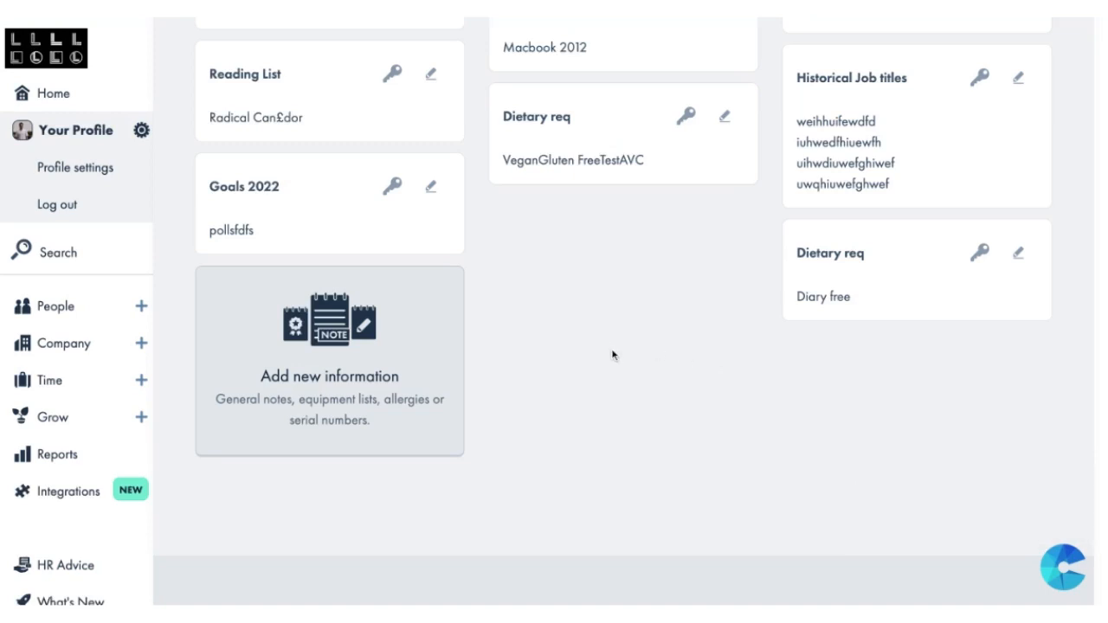
Step: Open the Telesales Manager's personal details from the people list and go to the Other Information cards
click(75, 308)
scroll(433, 379, down, 2)
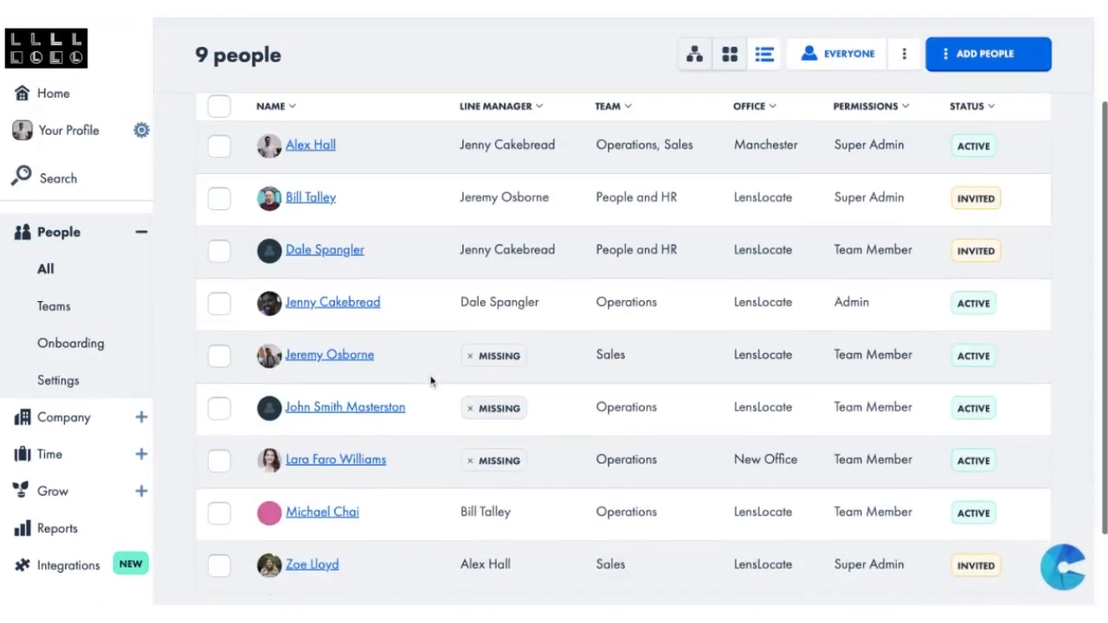
click(368, 357)
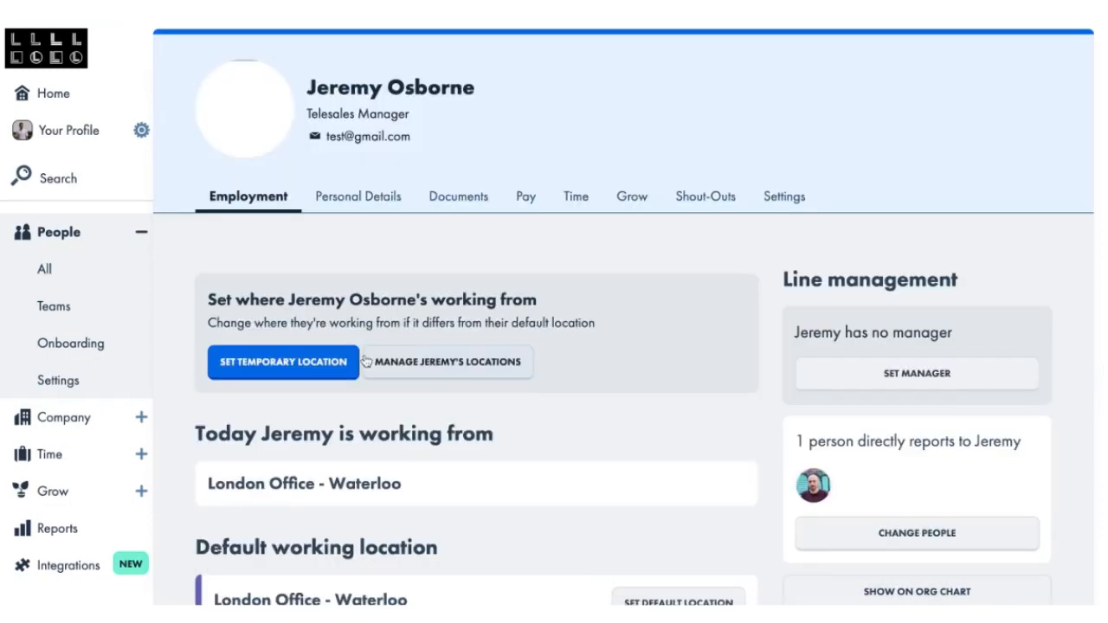
click(357, 197)
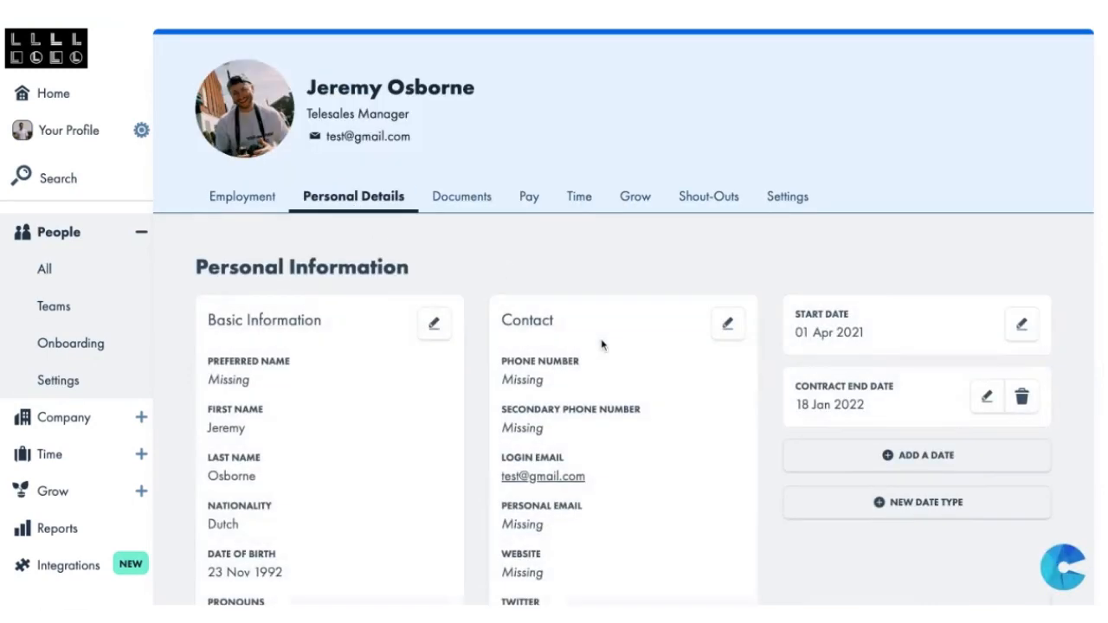
scroll(601, 344, down, 5)
scroll(600, 344, down, 6)
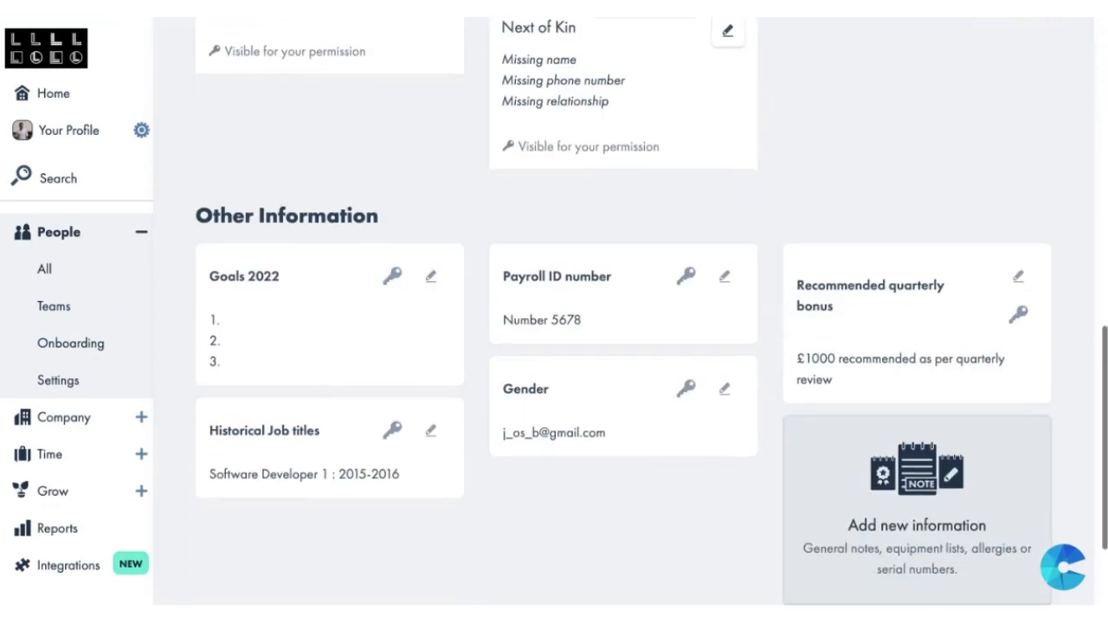
scroll(697, 512, down, 1)
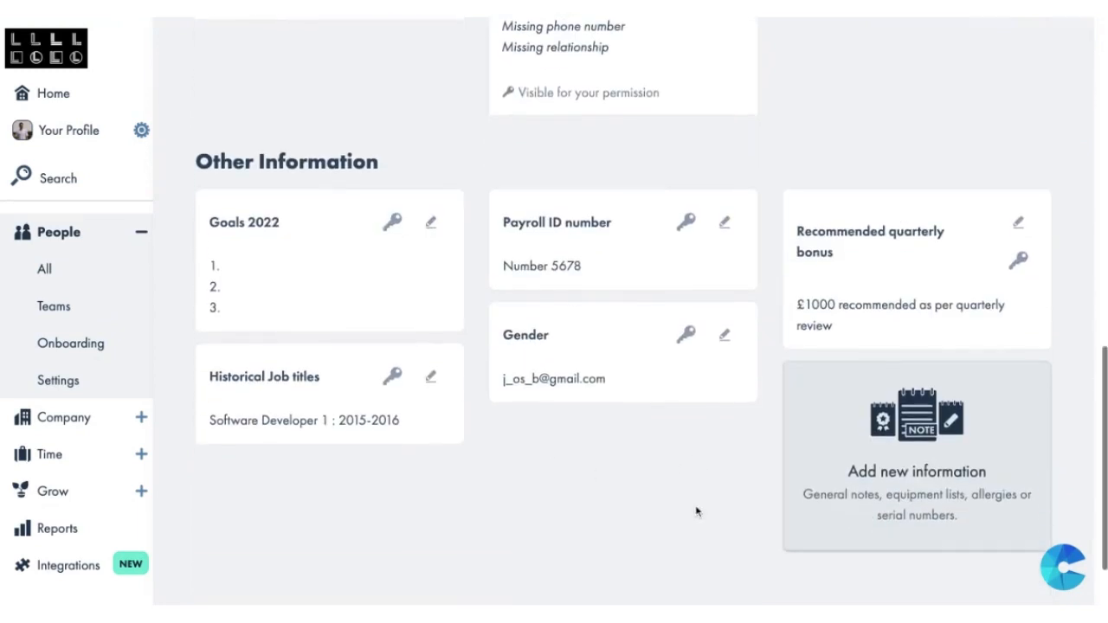
Step: Add a Dietary req card with the text "vegetarian" to the employee's Other Information
click(904, 489)
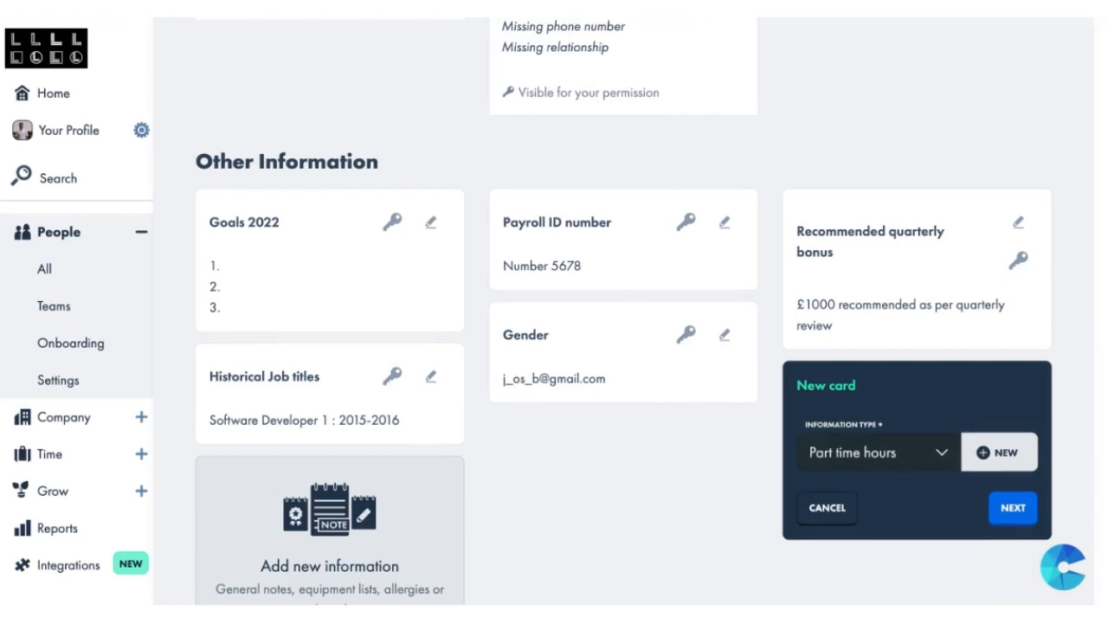
click(944, 458)
click(997, 461)
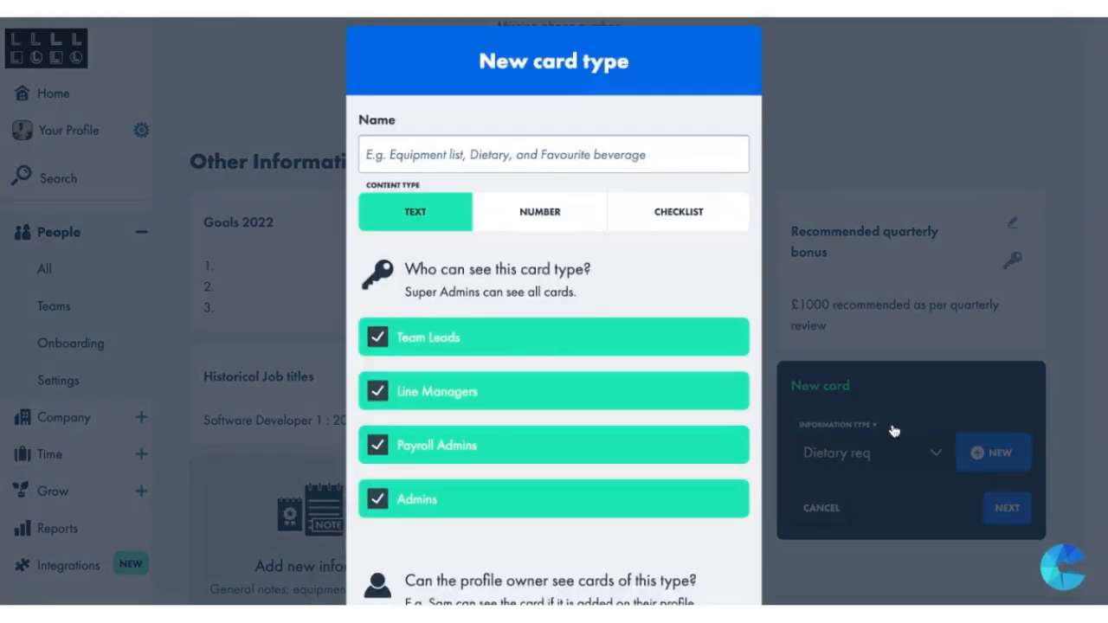
click(895, 431)
click(1003, 506)
click(890, 515)
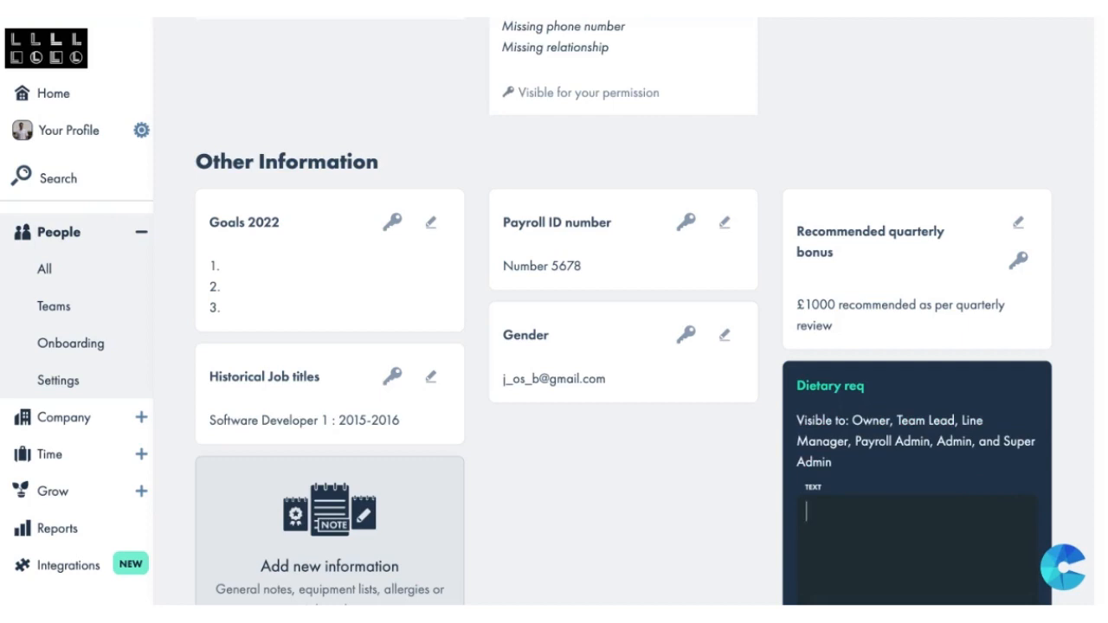
text(vega)
text(tarian)
scroll(623, 346, down, 3)
click(987, 526)
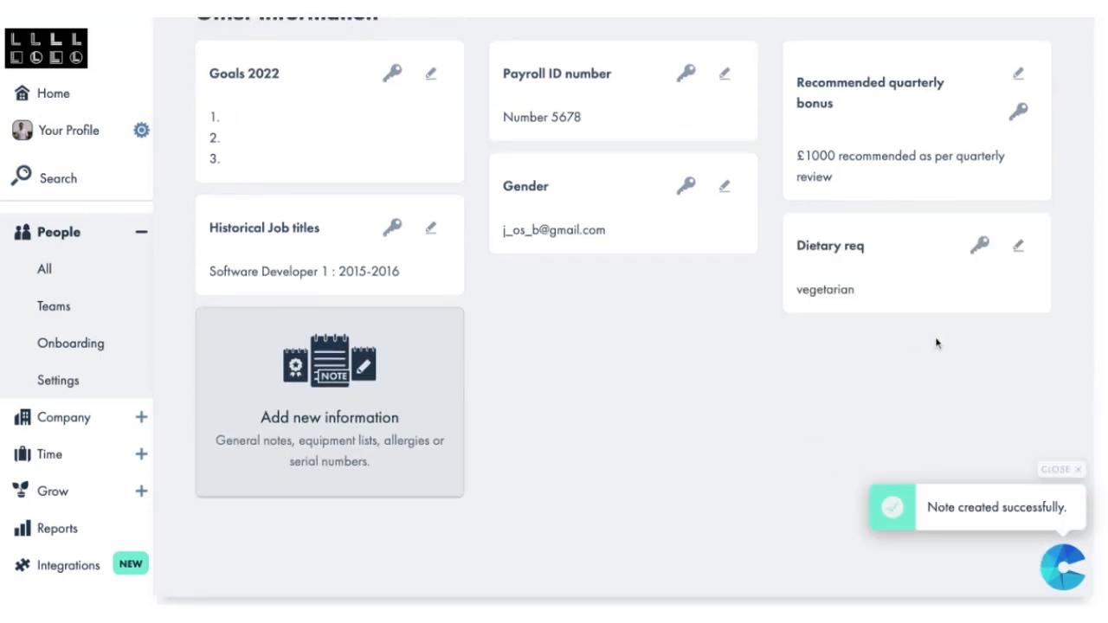
Step: Open the Information section of the company settings and go to Custom Card Types
scroll(767, 319, up, 3)
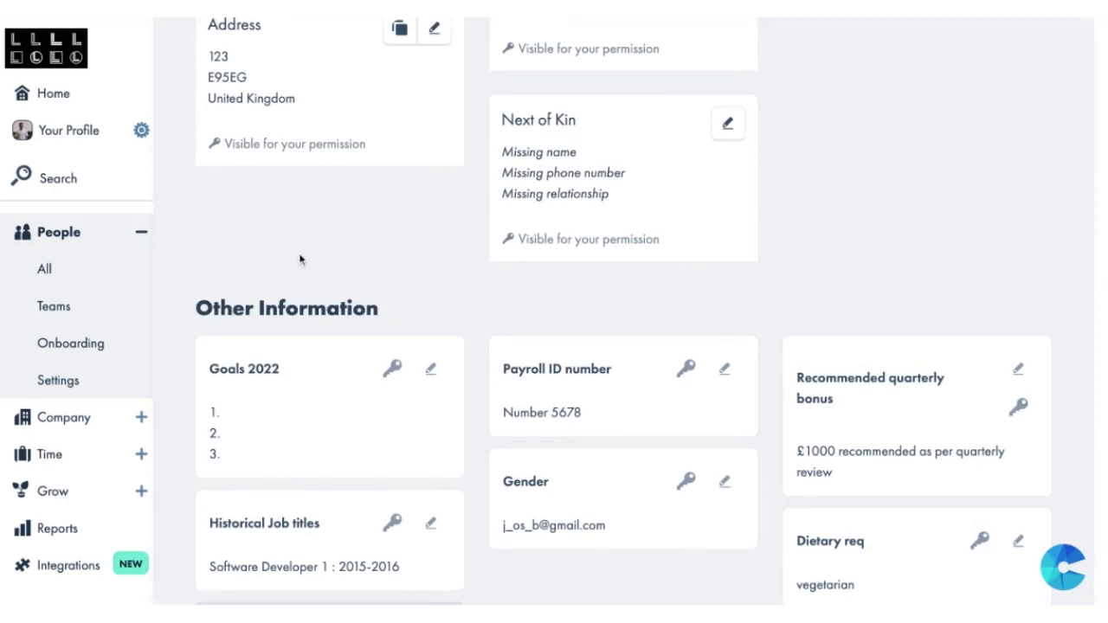
click(136, 360)
click(140, 417)
scroll(142, 420, down, 3)
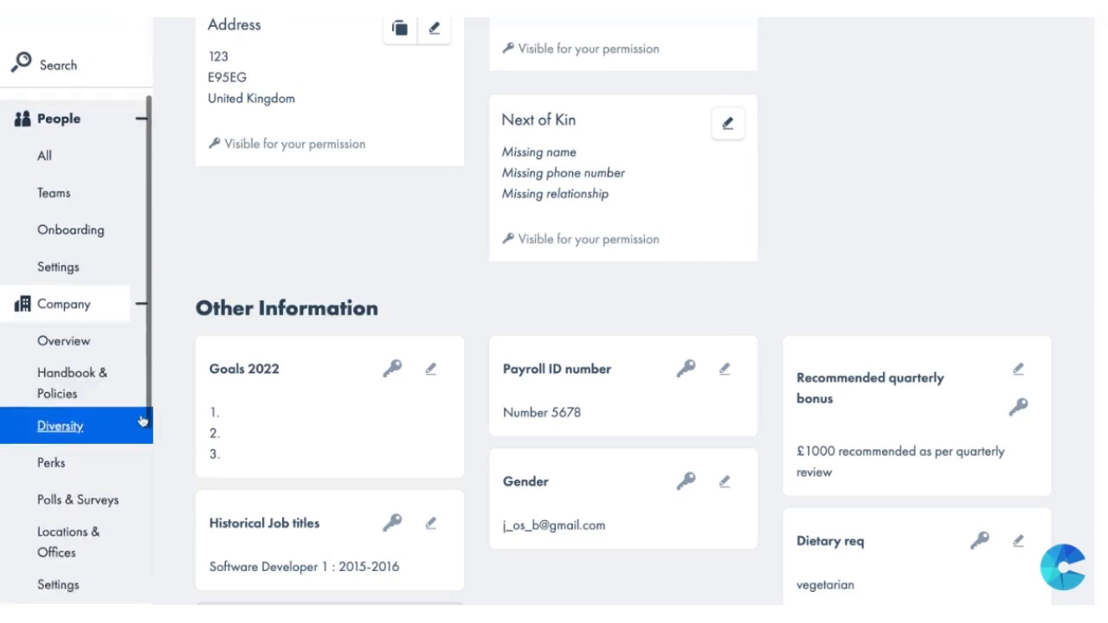
click(80, 578)
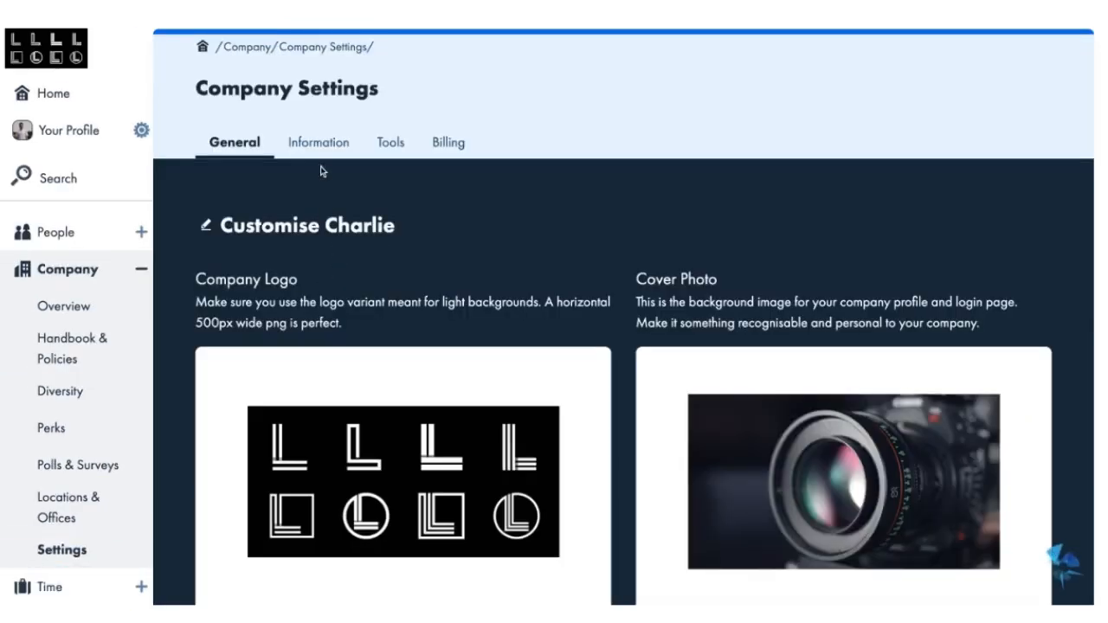
click(318, 142)
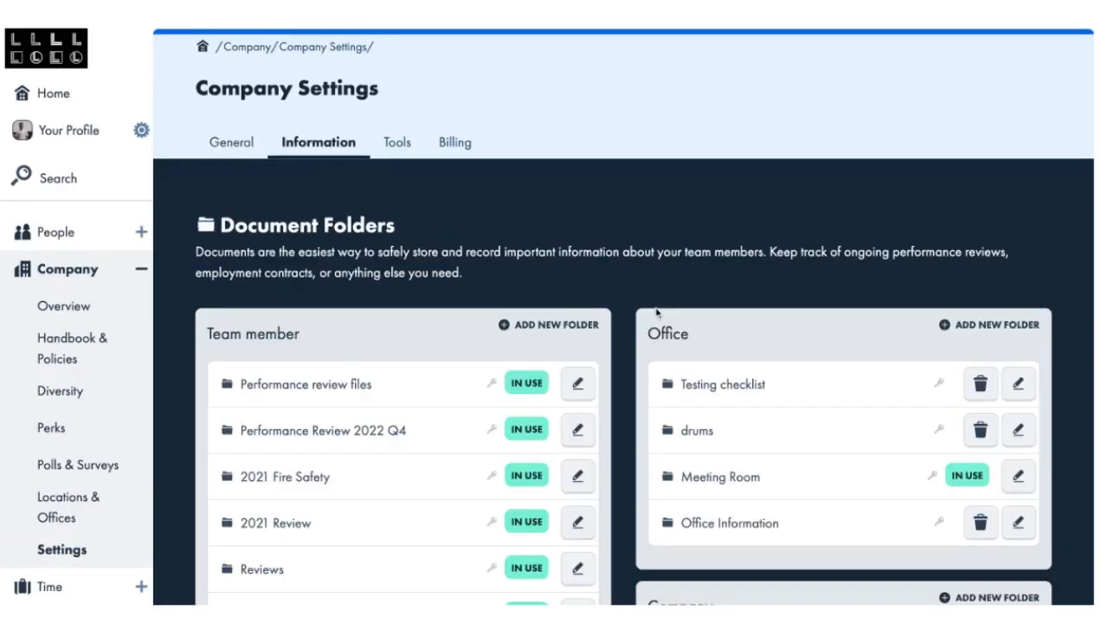
scroll(626, 330, down, 5)
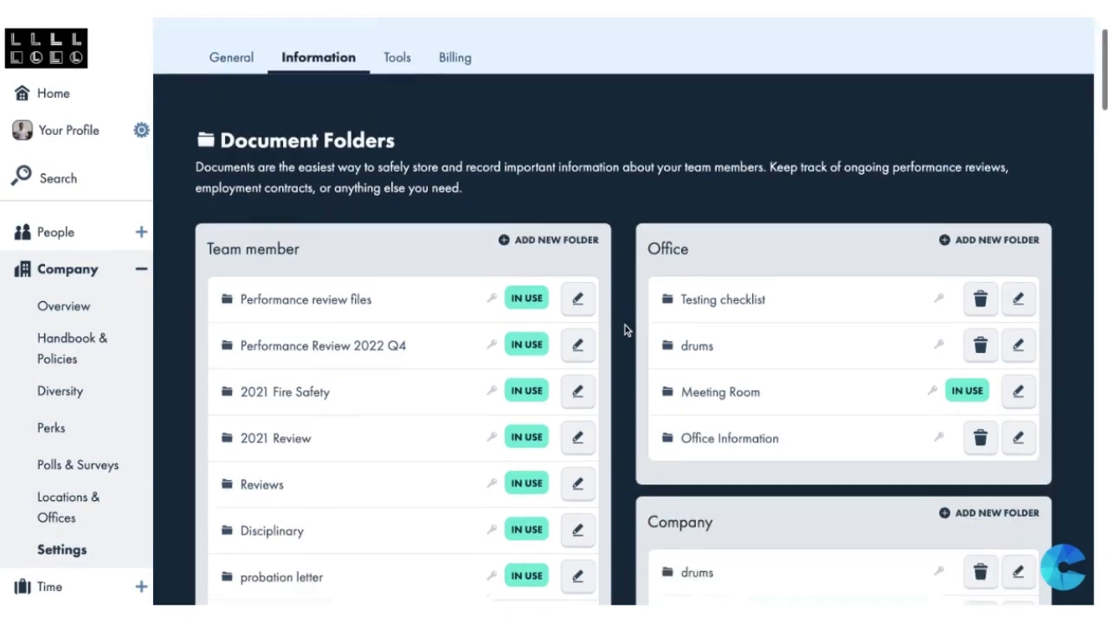
scroll(626, 331, down, 10)
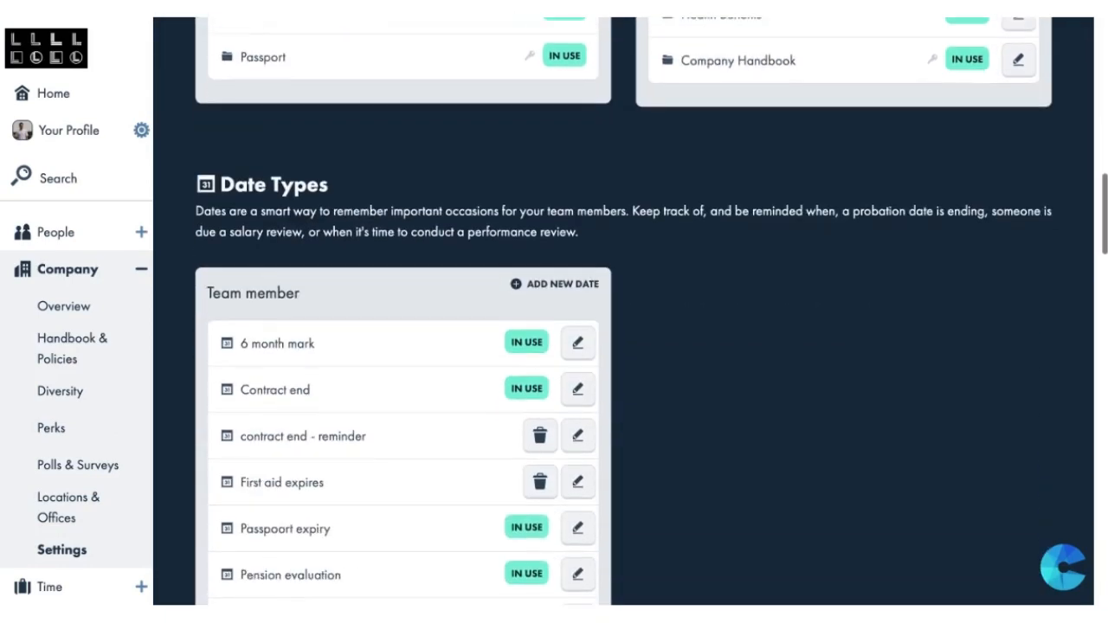
scroll(704, 353, down, 4)
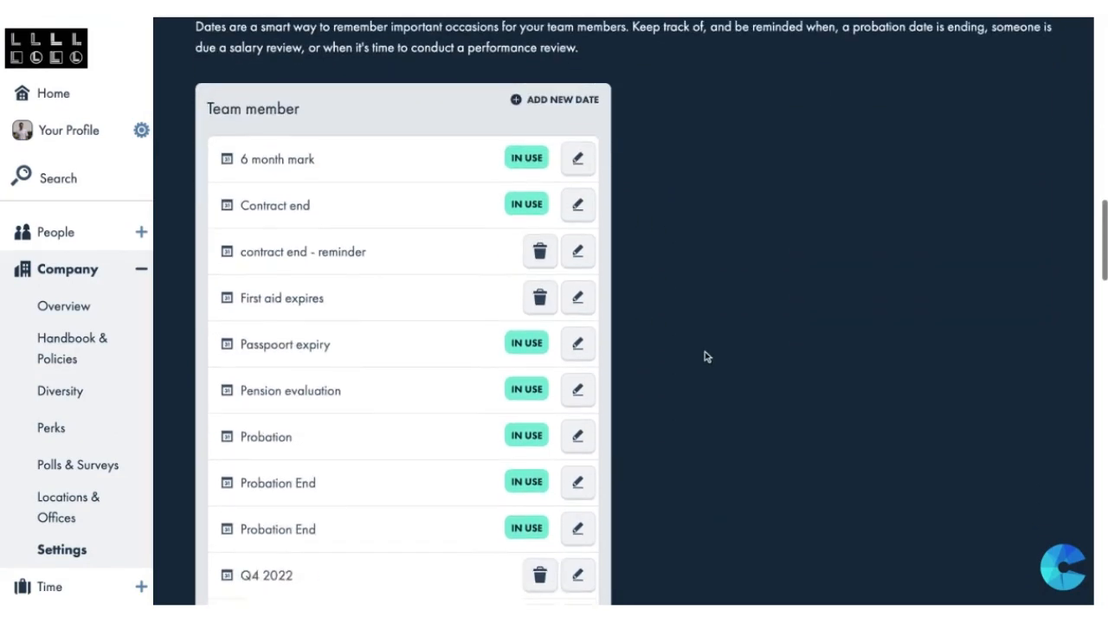
scroll(704, 351, down, 9)
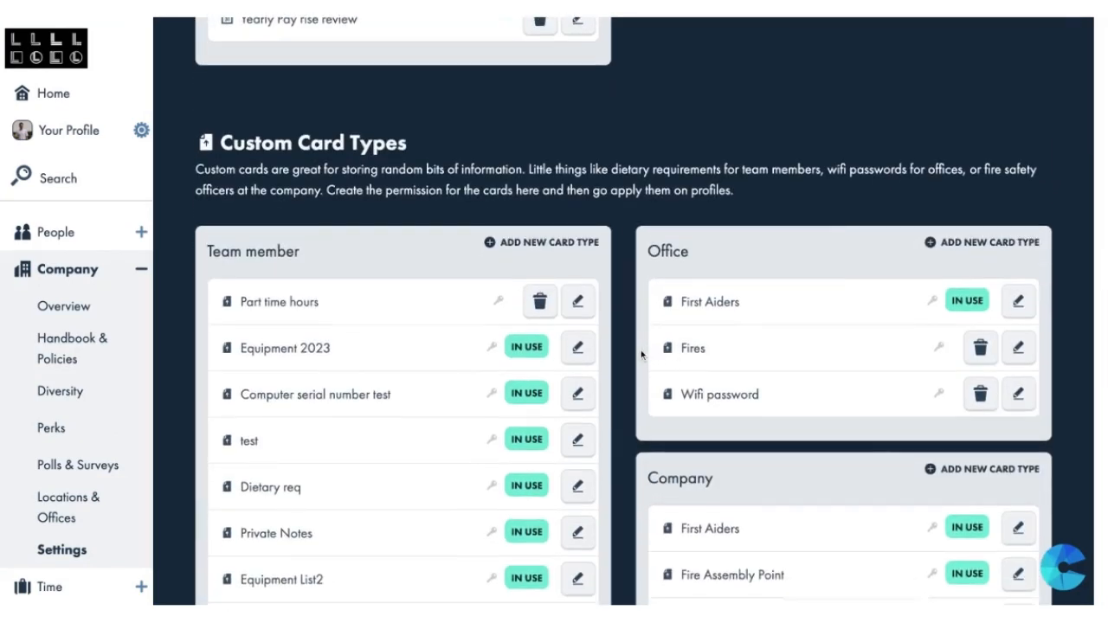
scroll(635, 351, down, 1)
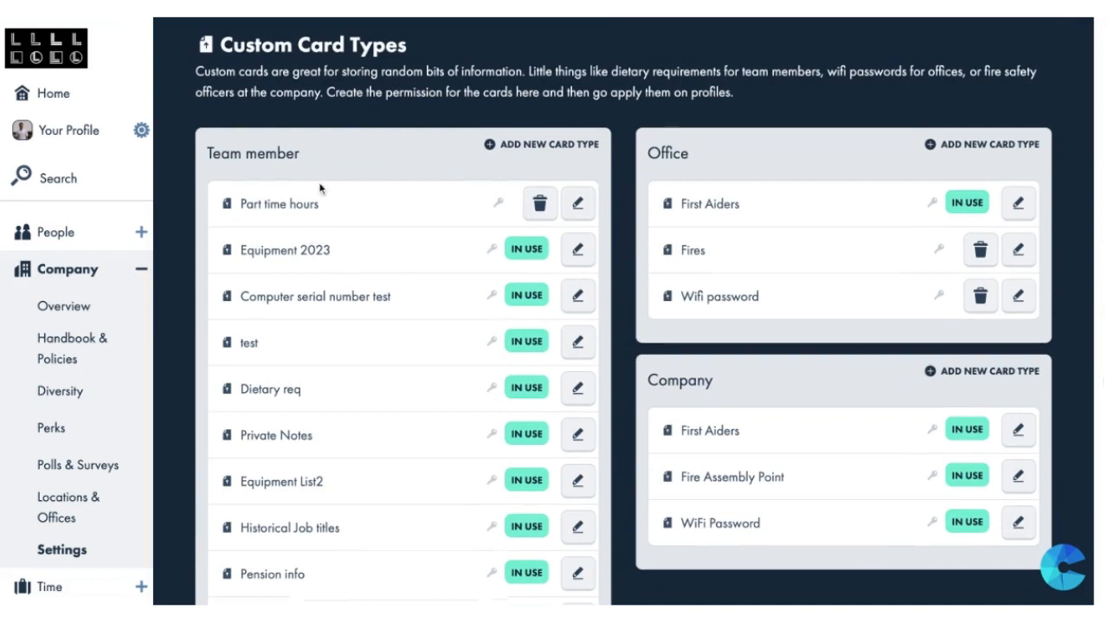
scroll(317, 179, down, 1)
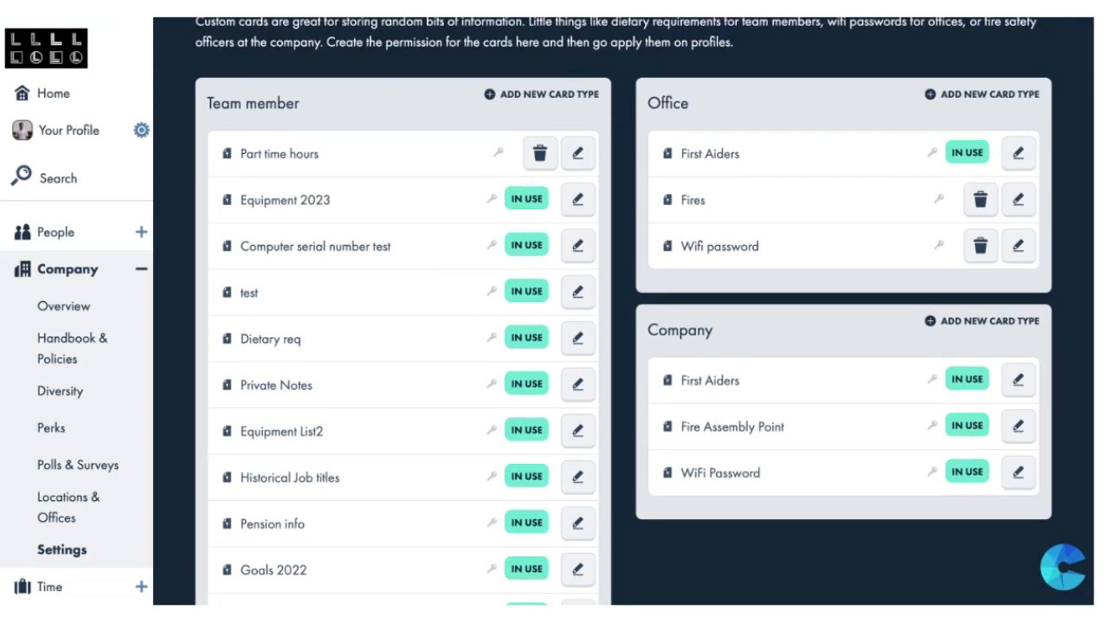
Step: Check who can see the Equipment 2023 card type and how many Equipment 2023, test and Dietary req cards exist
mouse_move(492, 198)
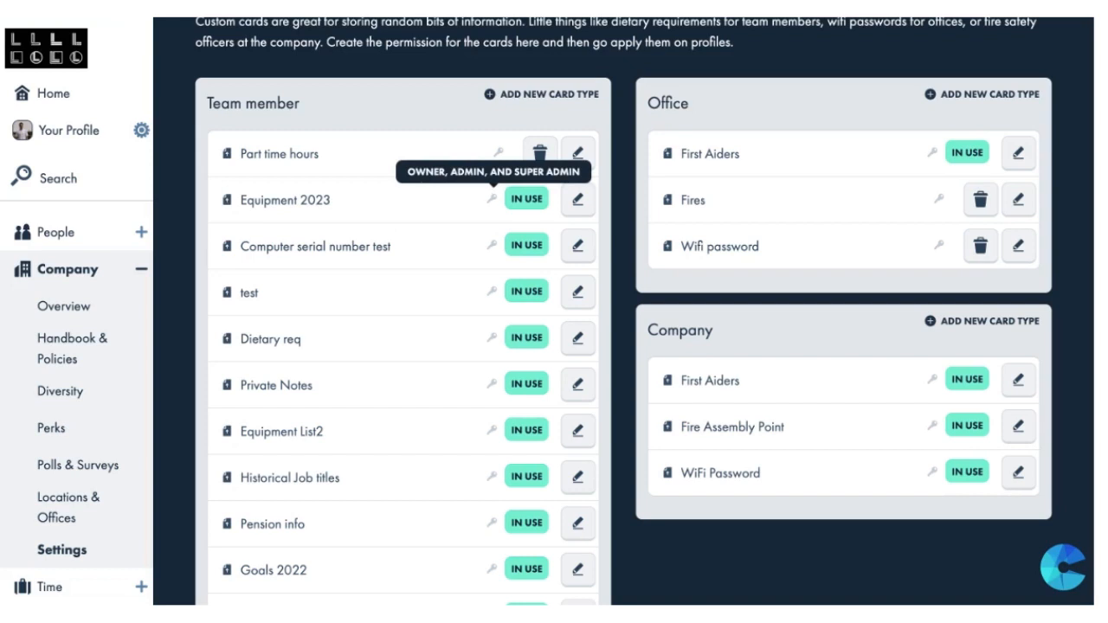
mouse_move(536, 201)
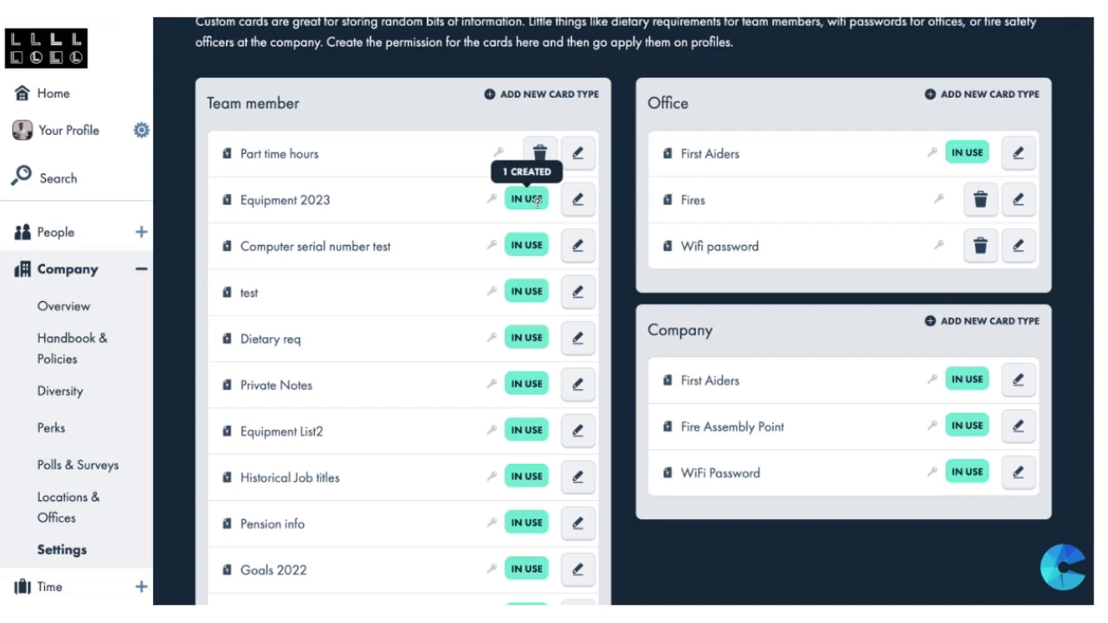
mouse_move(532, 292)
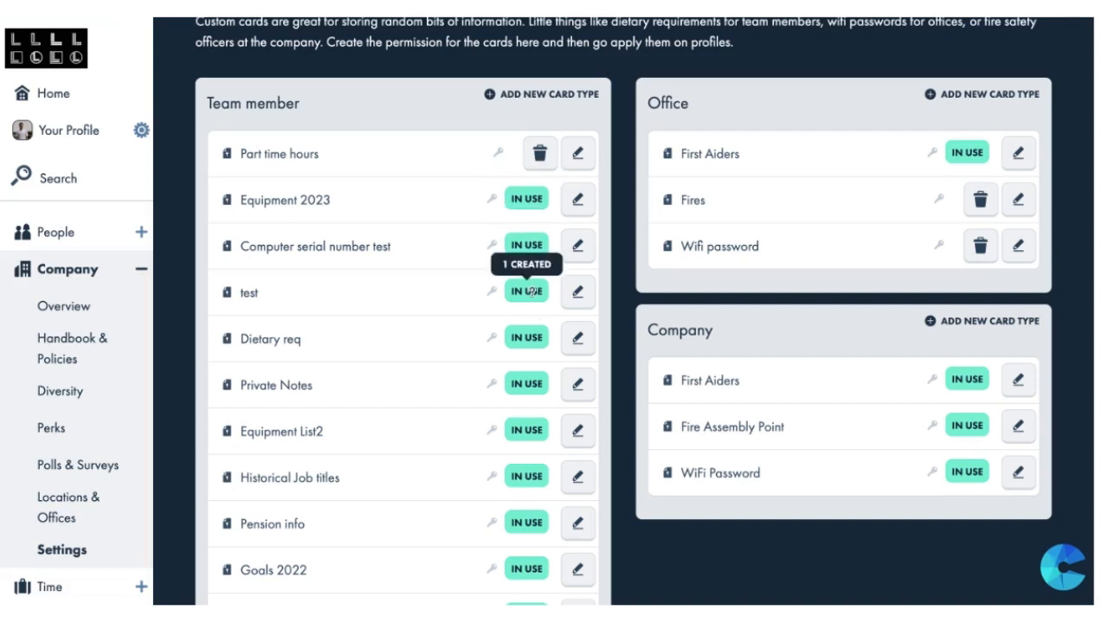
mouse_move(522, 339)
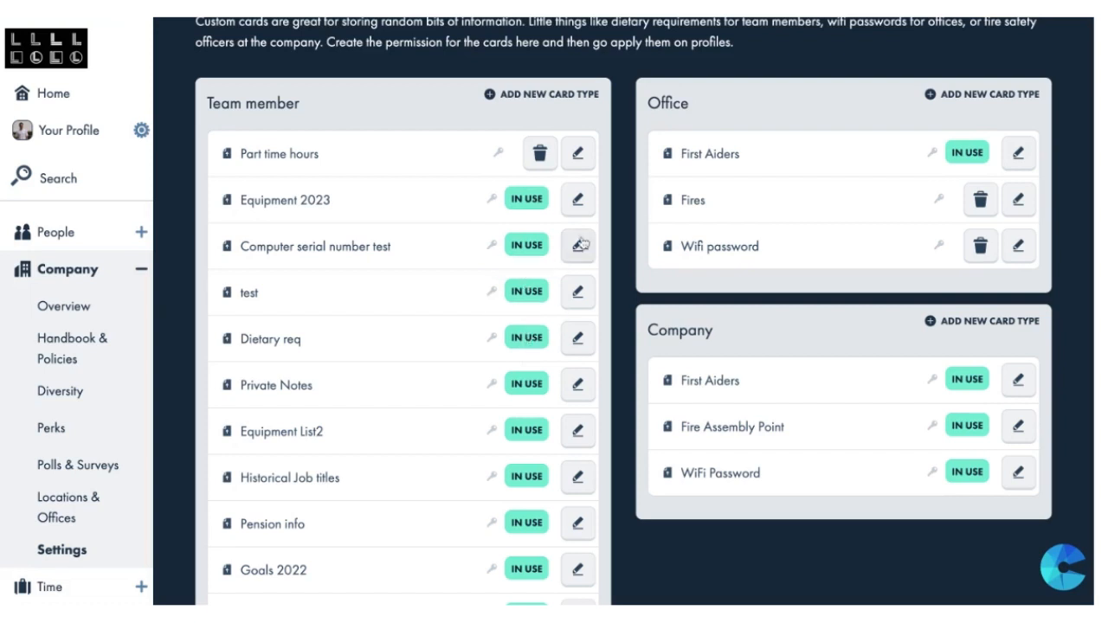
Step: Review the name, content type and visibility settings of the Equipment 2023 card type and close it without changes
click(587, 210)
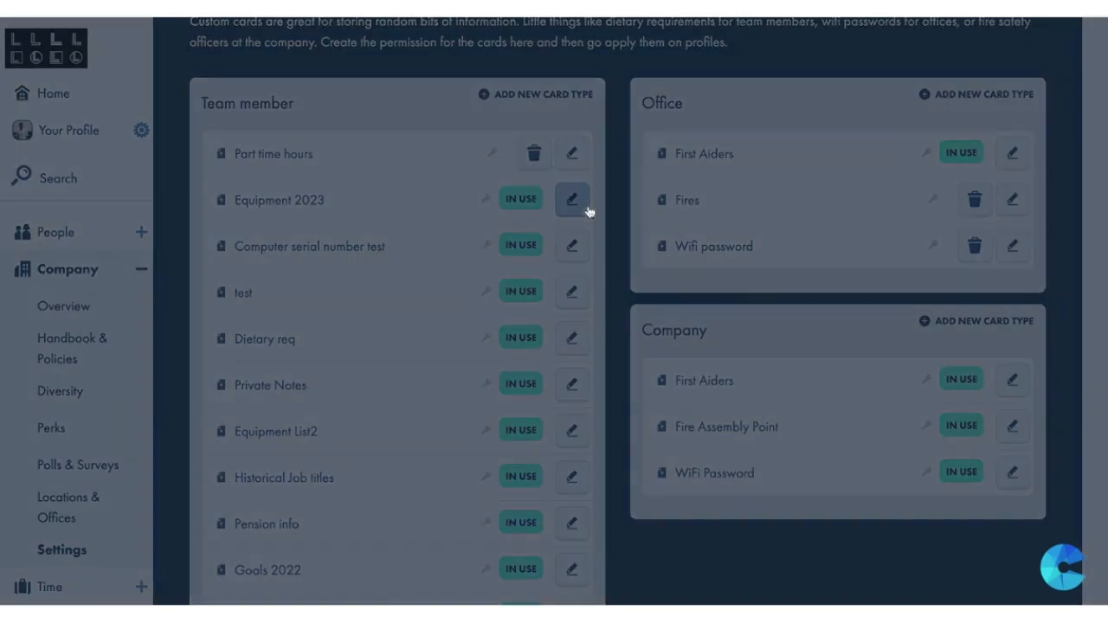
click(494, 158)
scroll(515, 349, down, 3)
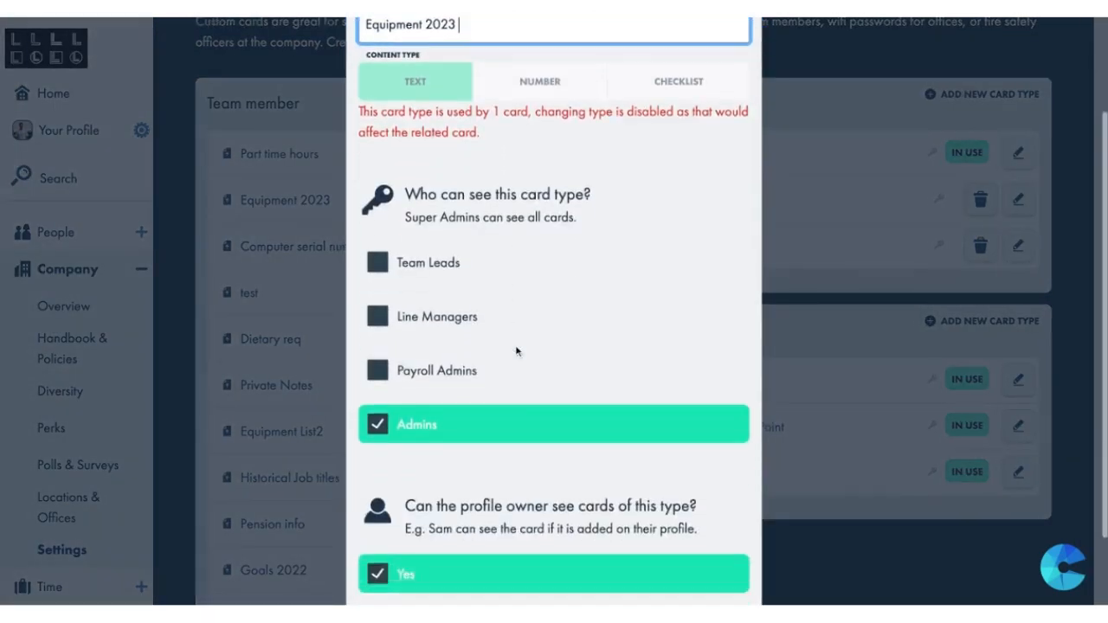
click(314, 433)
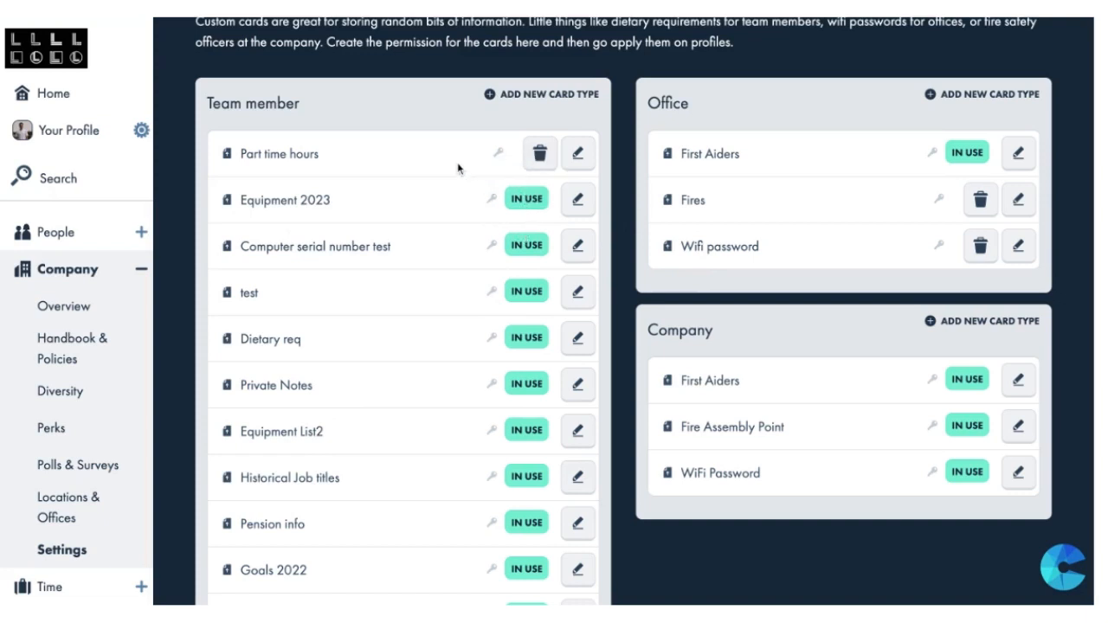
Step: Look over the team member card types and view the new card type form, closing it without creating one
scroll(623, 311, down, 3)
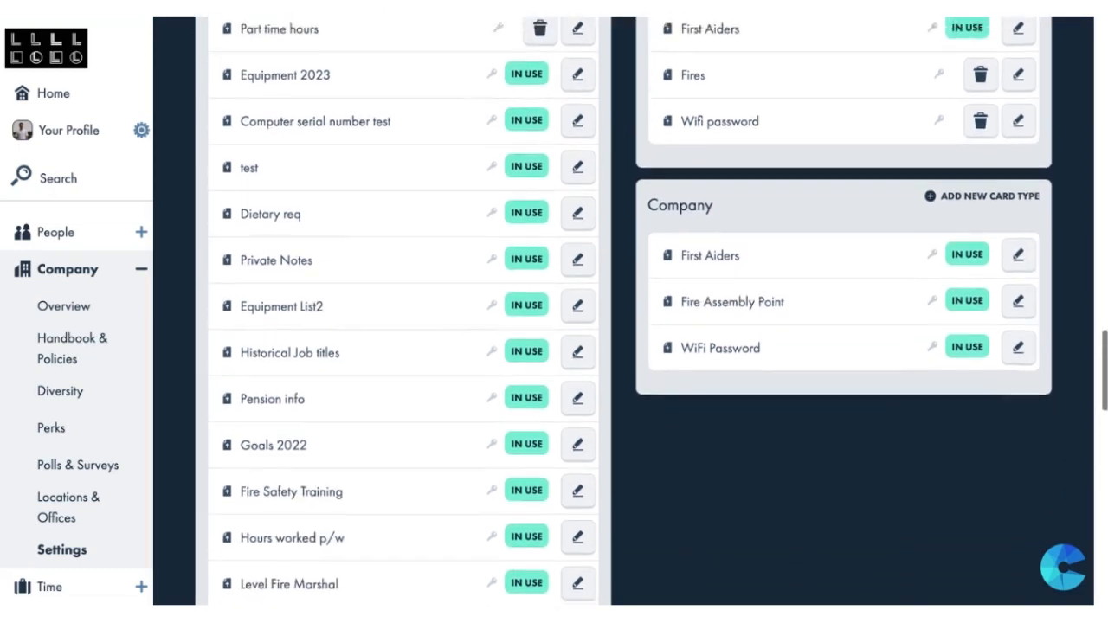
scroll(623, 311, up, 4)
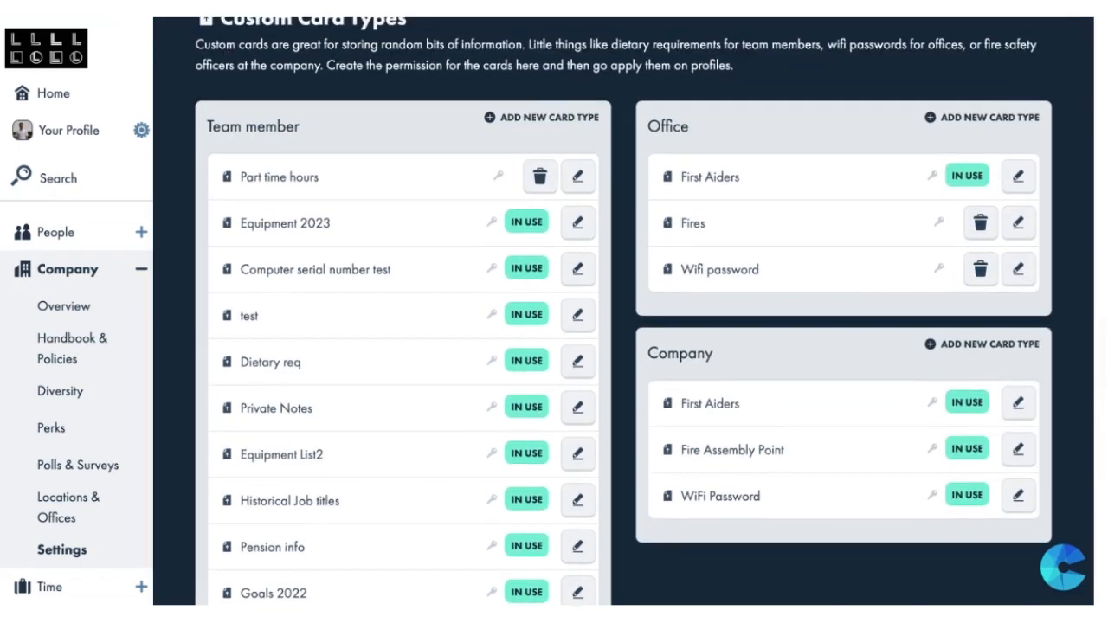
click(547, 118)
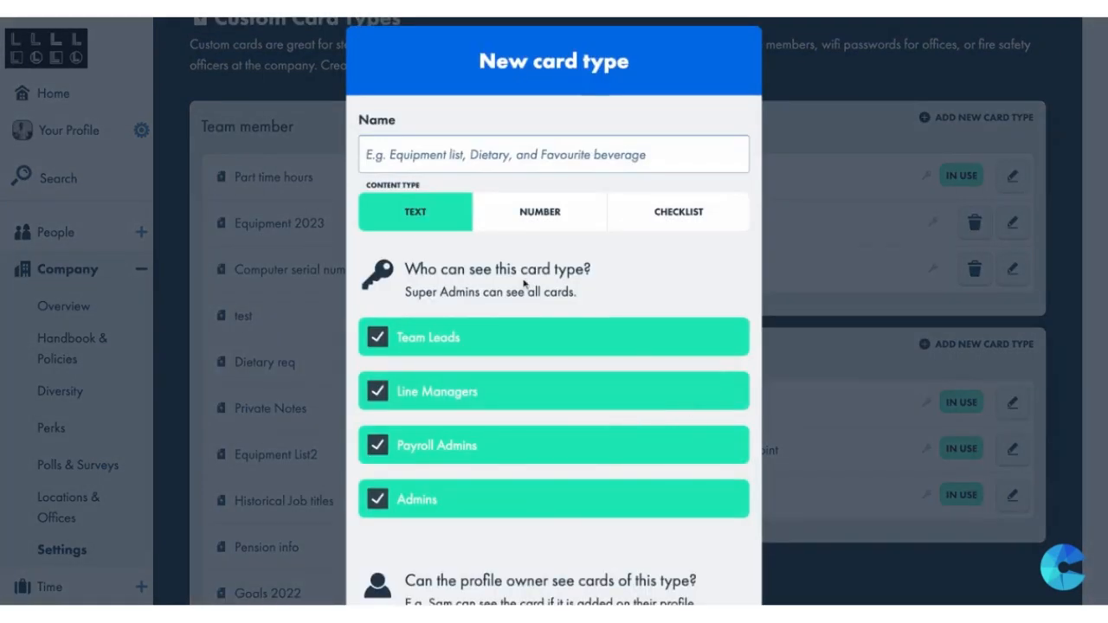
click(307, 277)
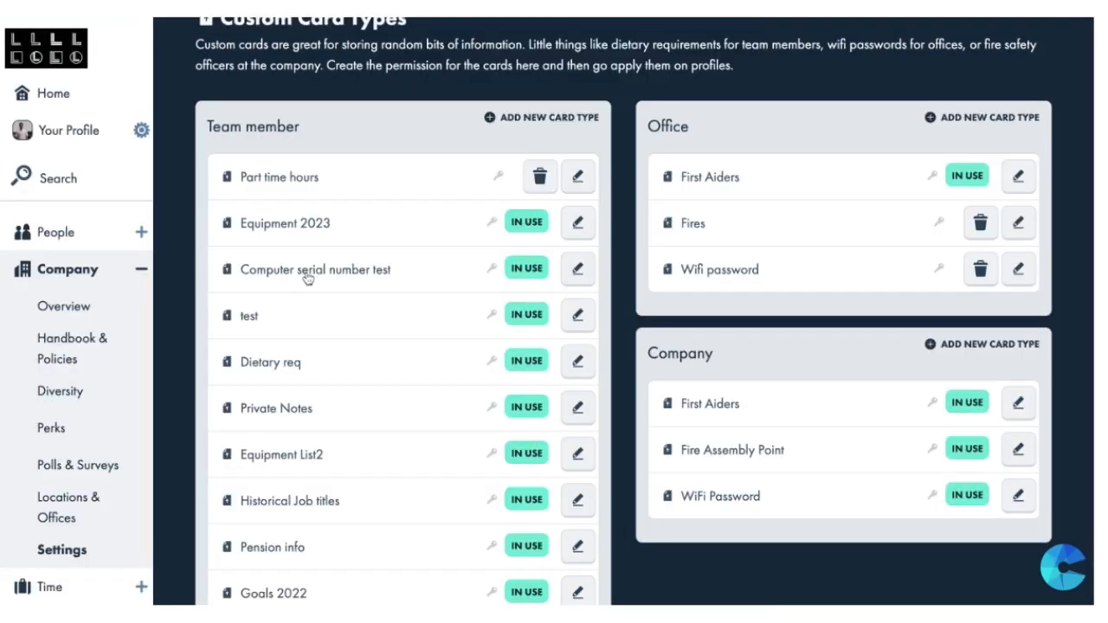
scroll(308, 275, up, 2)
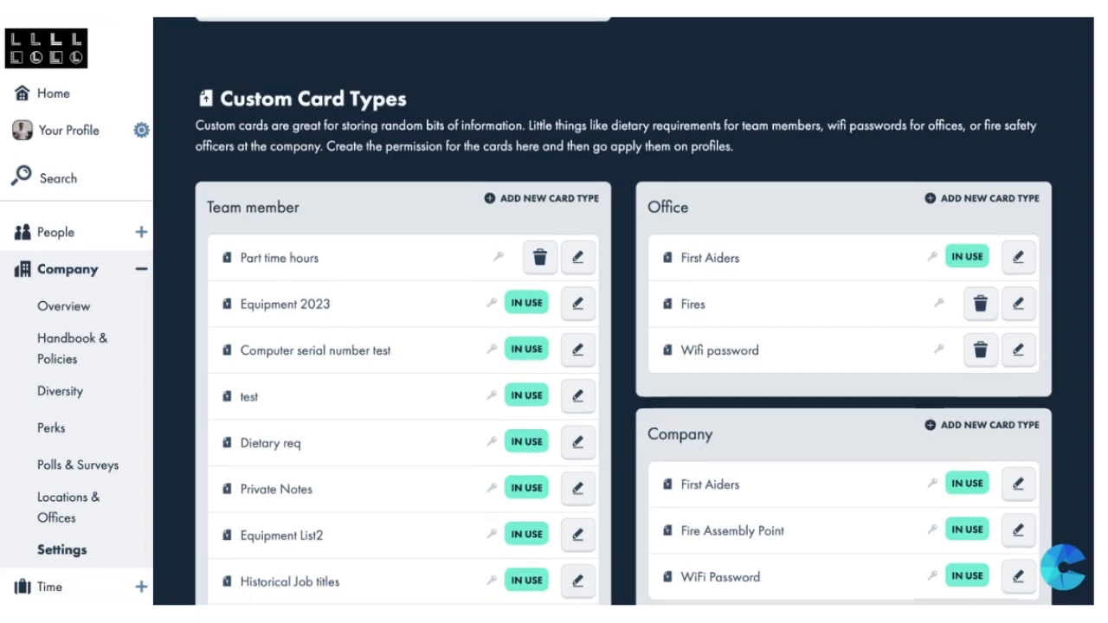
scroll(624, 312, up, 3)
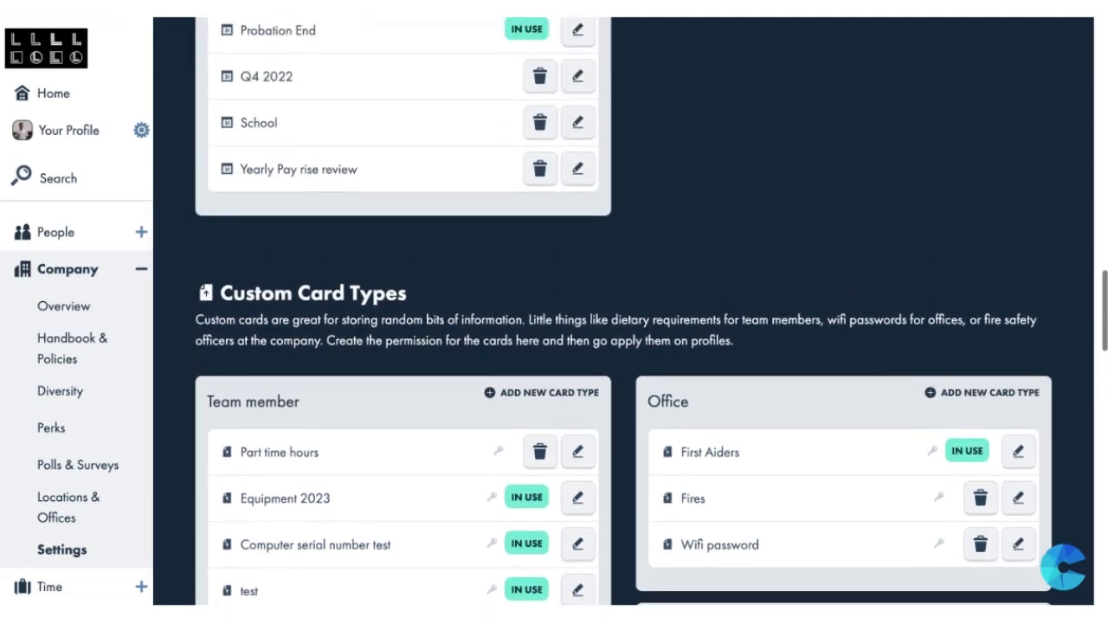
scroll(623, 311, down, 2)
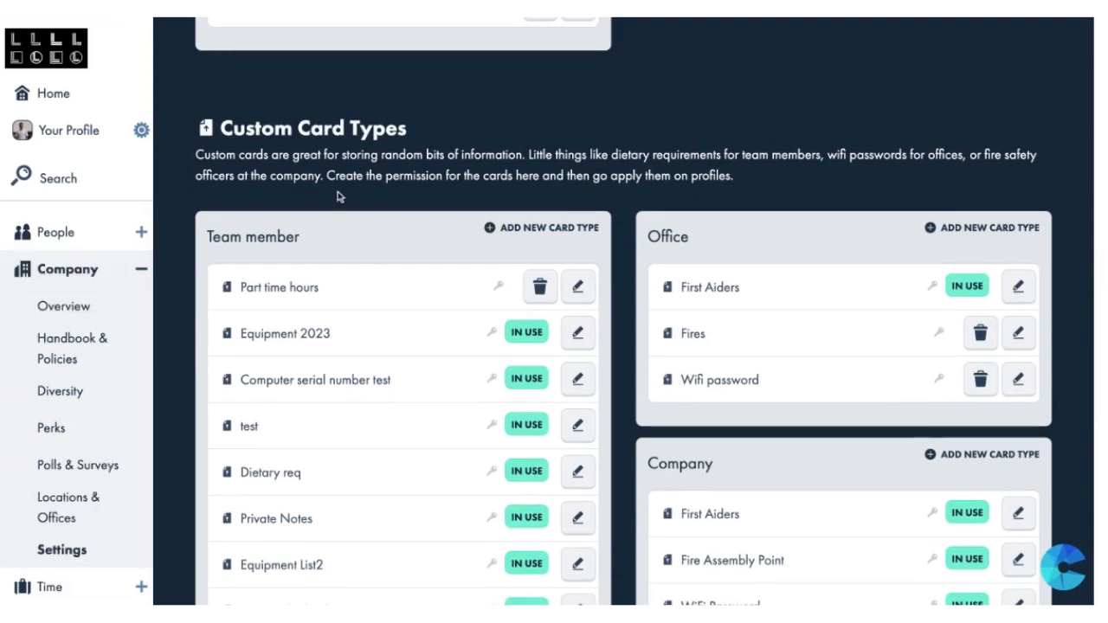
click(123, 147)
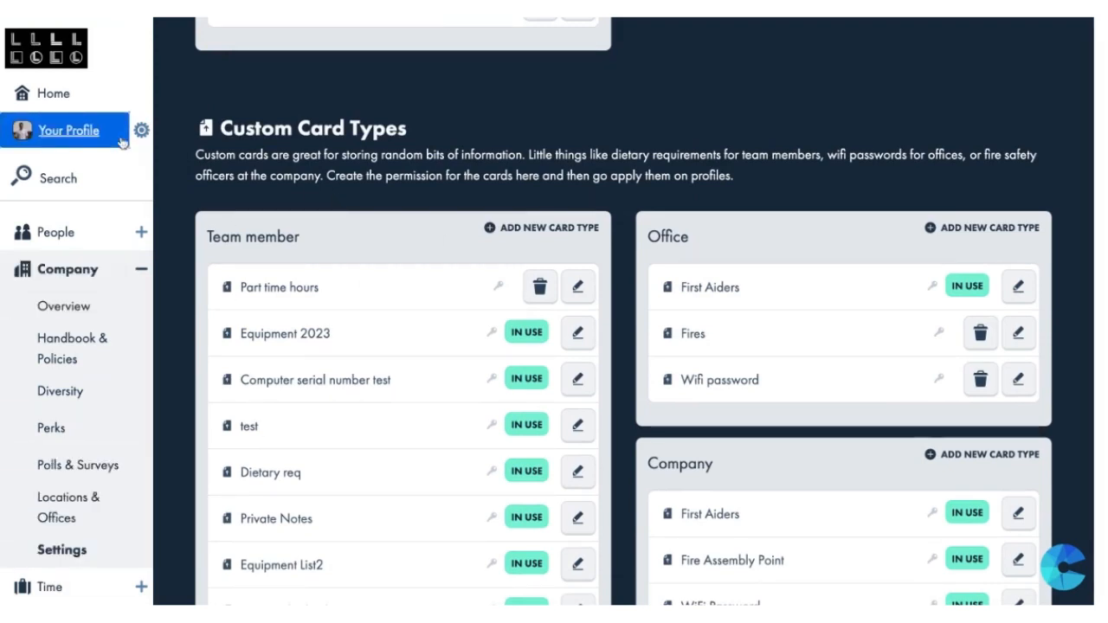